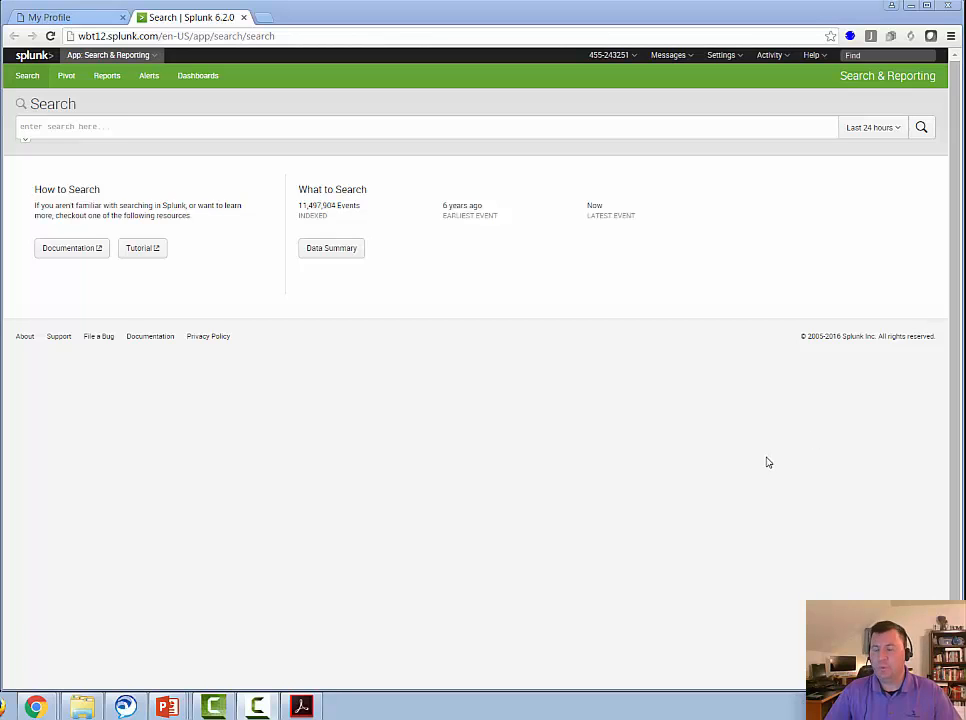
Step: Run the search sourcetype=access_combined categoryId=* to list web access events in any category
click(75, 127)
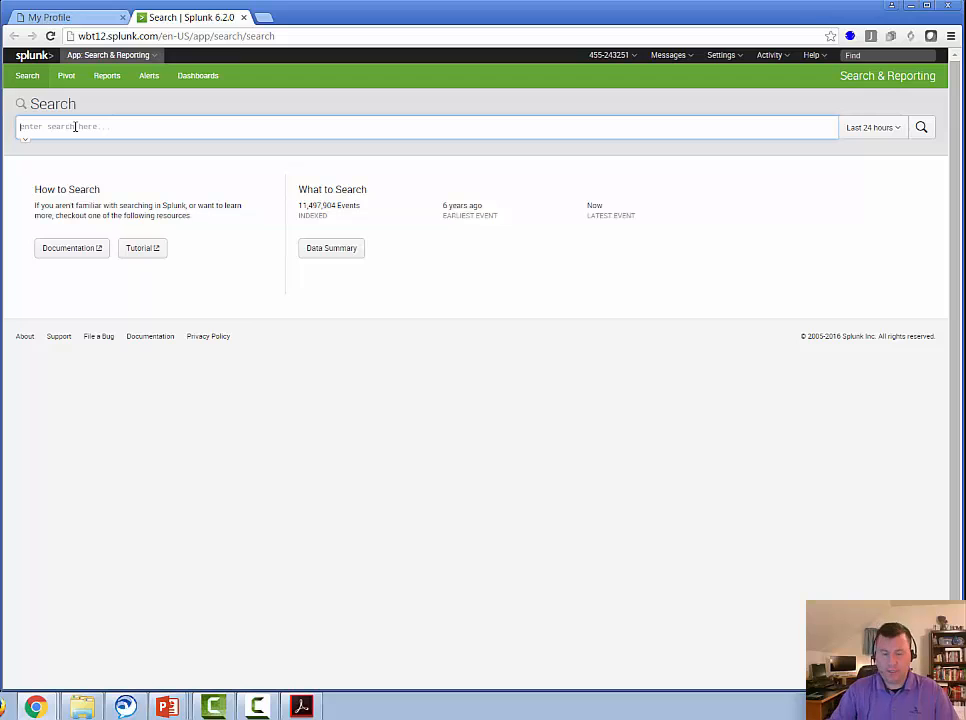
text(source)
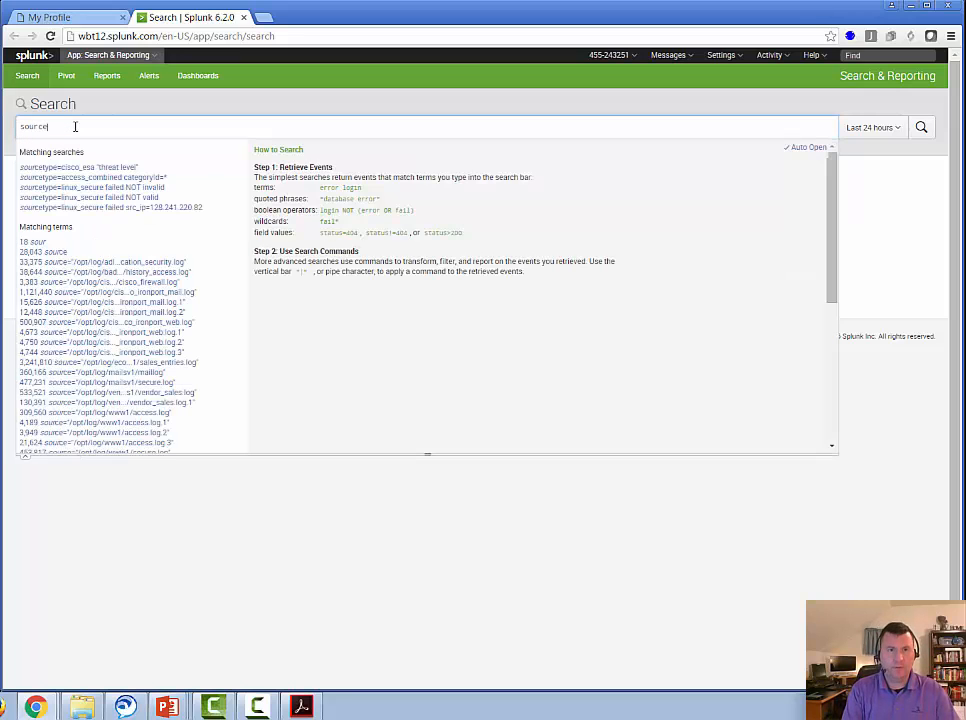
text(ty)
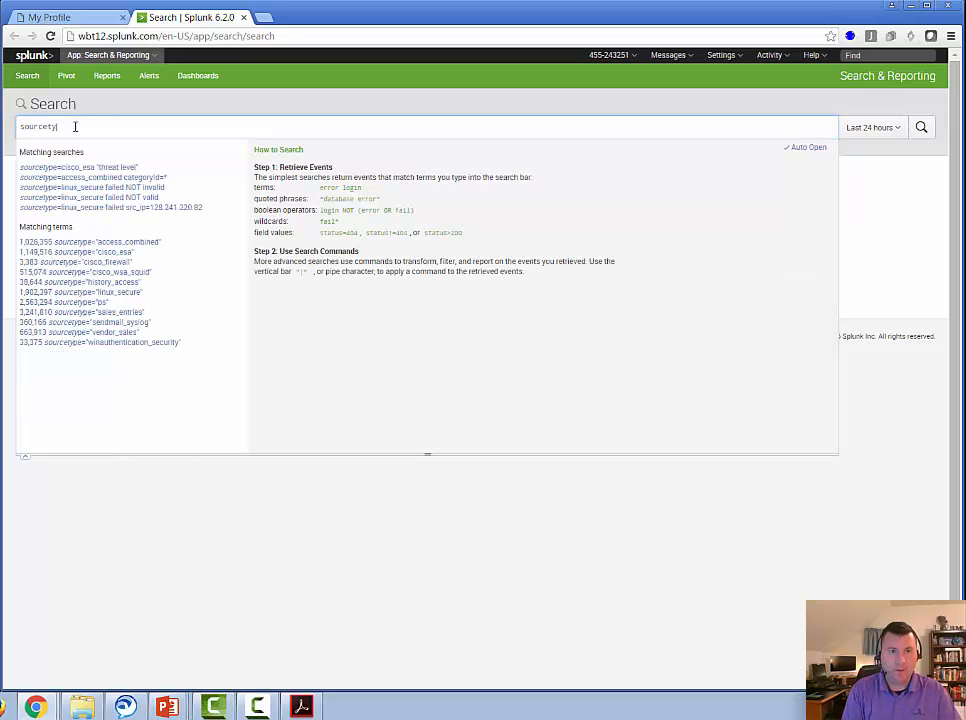
text(pe)
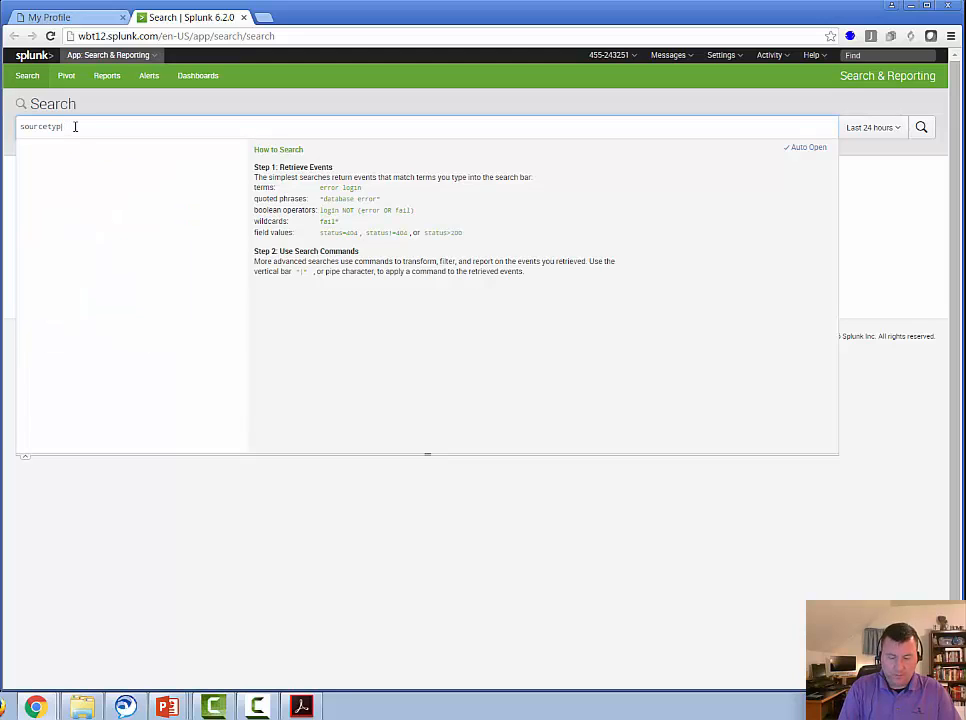
text(=)
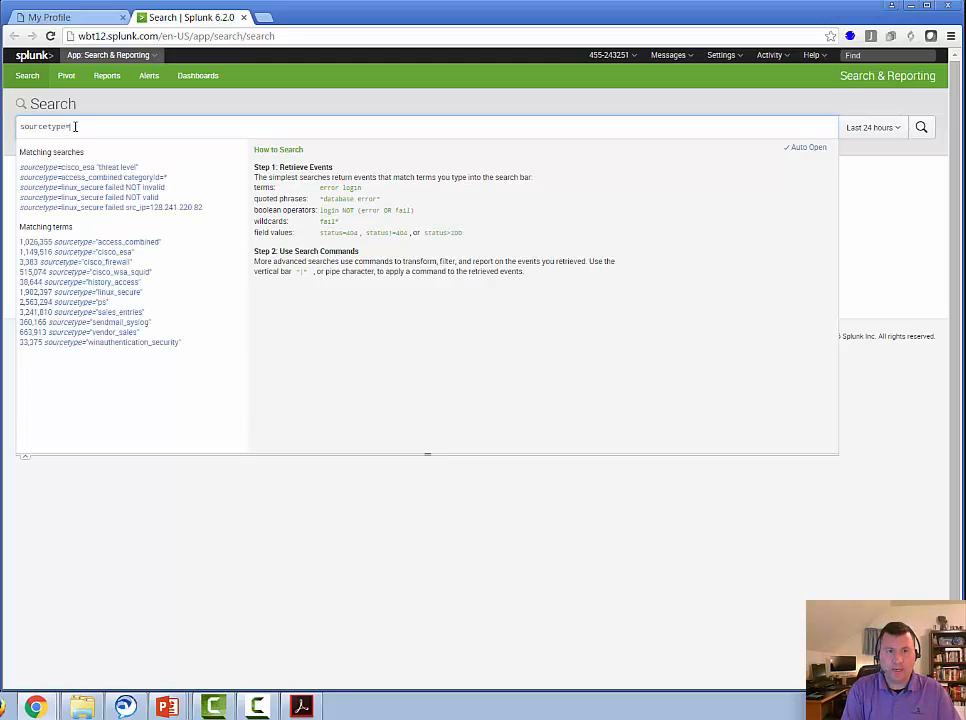
text(access)
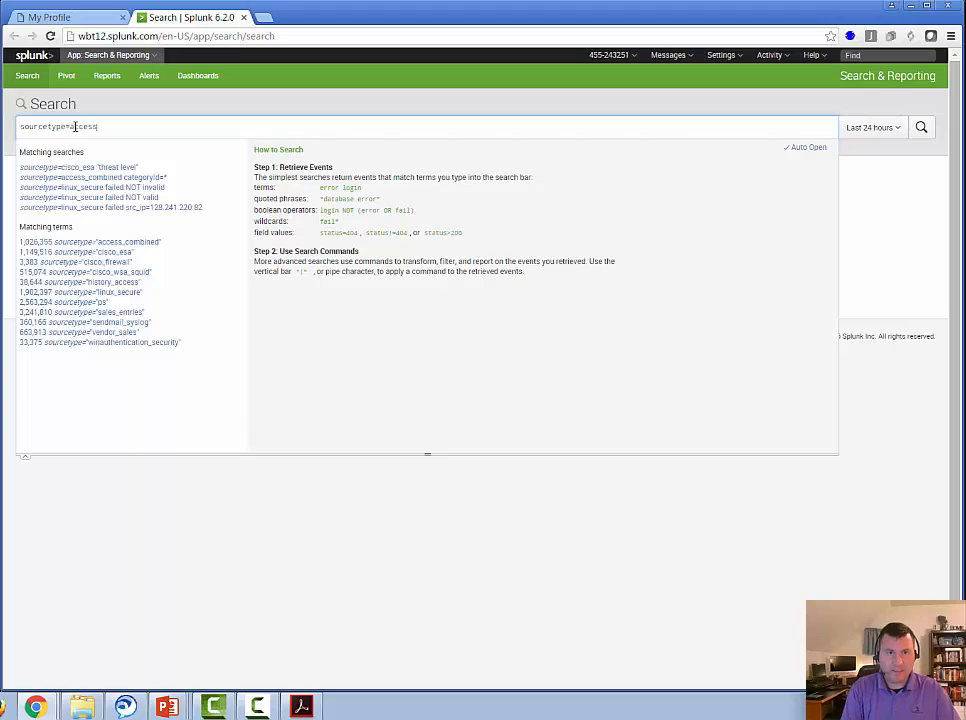
text(_combined)
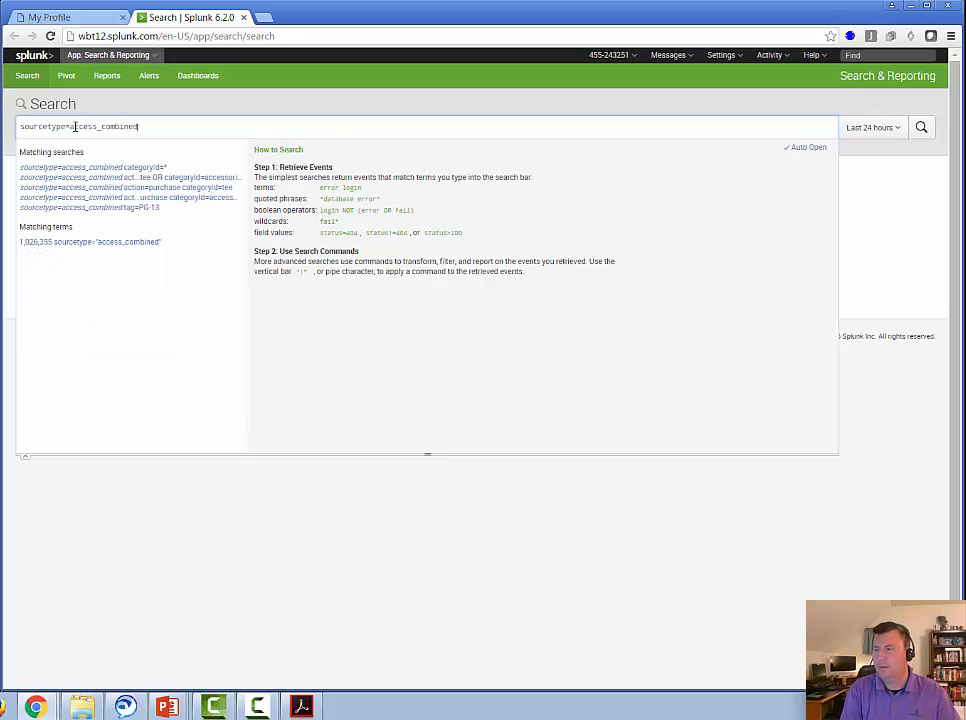
text( cat)
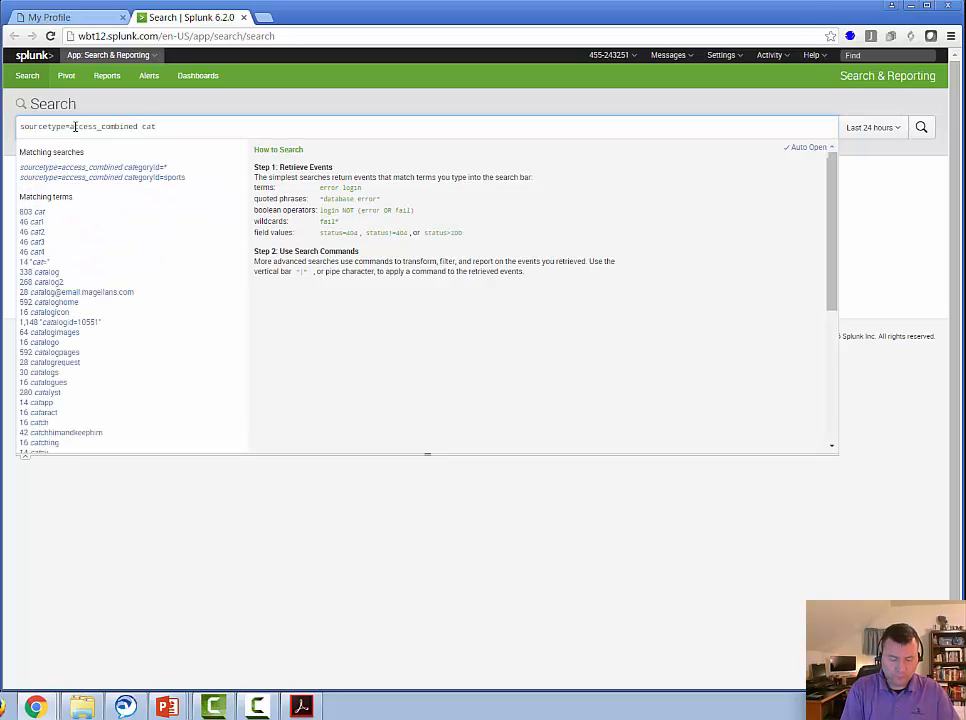
text(egoryI)
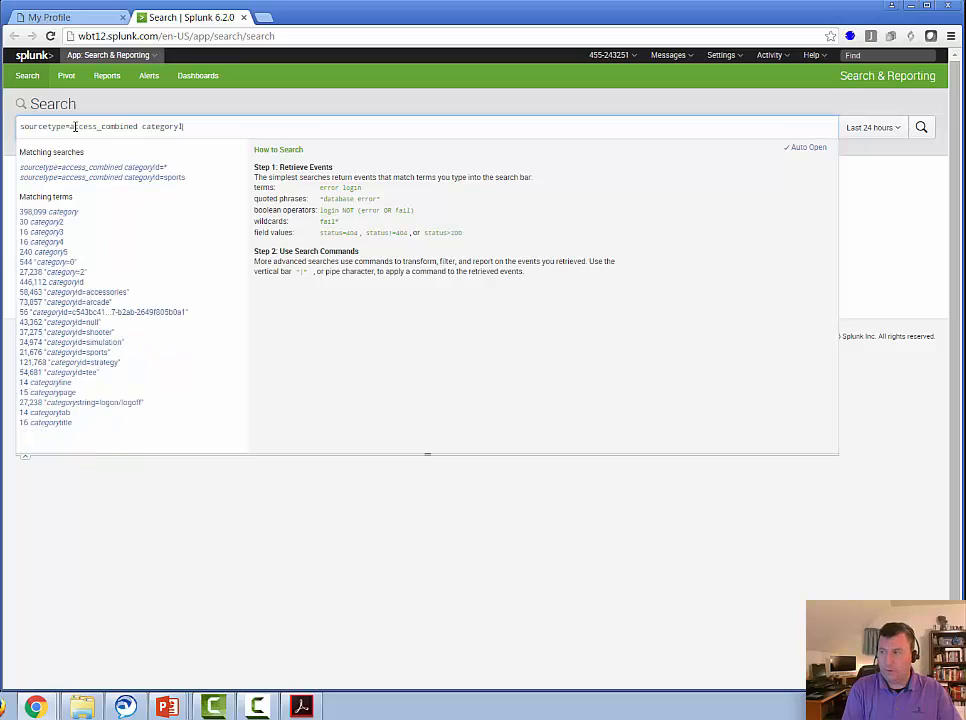
text(d)
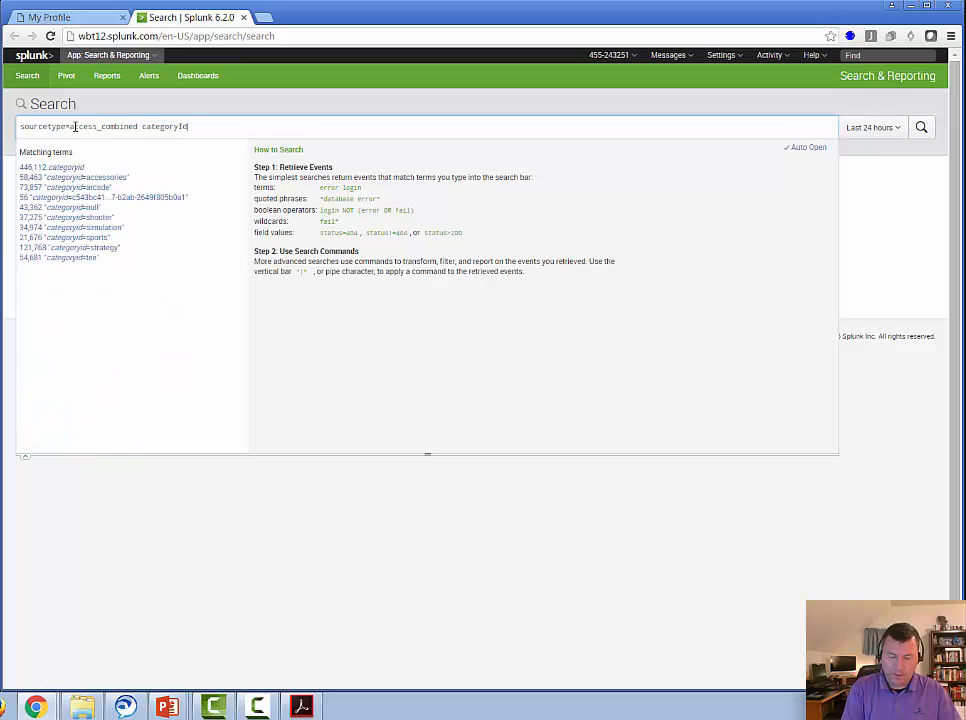
text(=*)
key(Return)
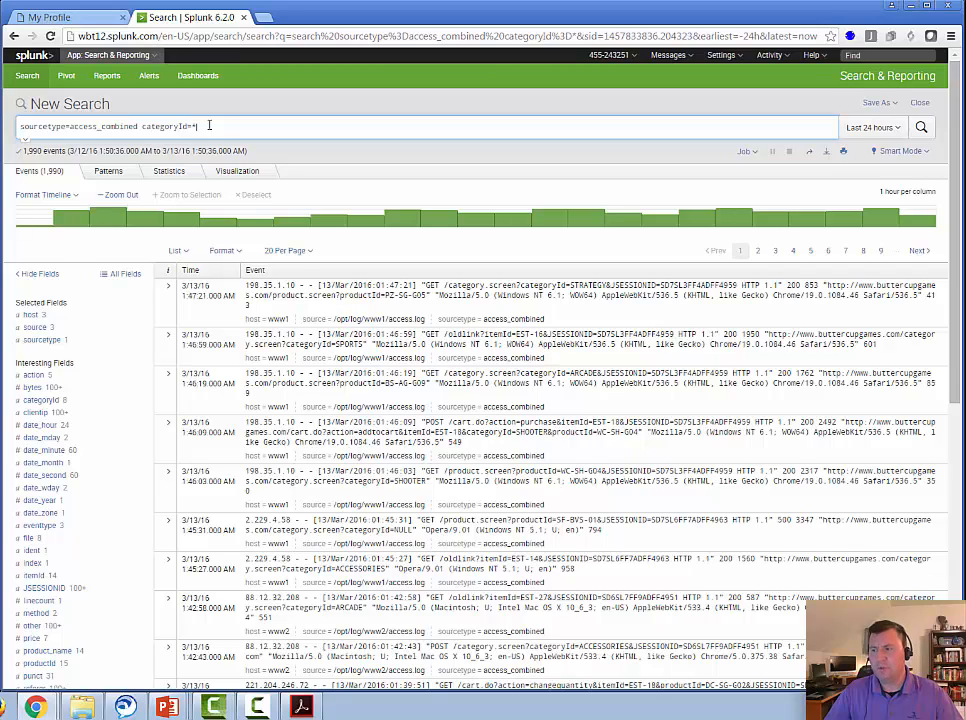
Step: Replace the query with categoryId=sports, dropping the sourcetype filter, and run the search
drag(199, 126, 18, 127)
click(145, 128)
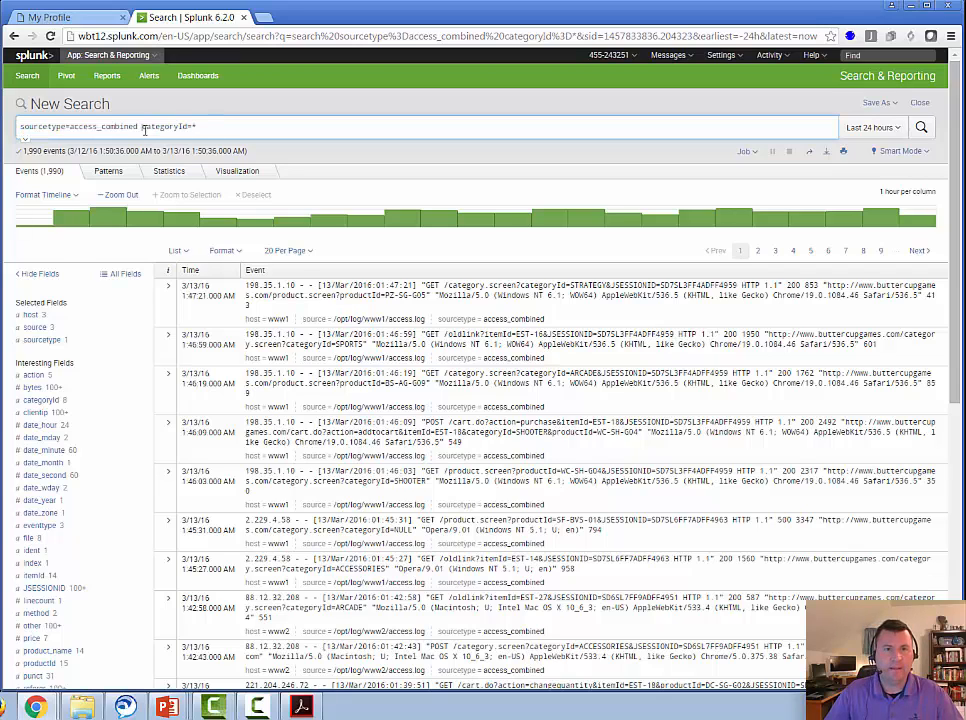
key(BackSpace)
key(BackSpace)
key(BackSpace)
key(BackSpace)
key(BackSpace)
key(BackSpace)
key(BackSpace)
key(BackSpace)
key(BackSpace)
key(BackSpace)
key(BackSpace)
key(BackSpace)
key(BackSpace)
key(BackSpace)
key(BackSpace)
key(BackSpace)
key(BackSpace)
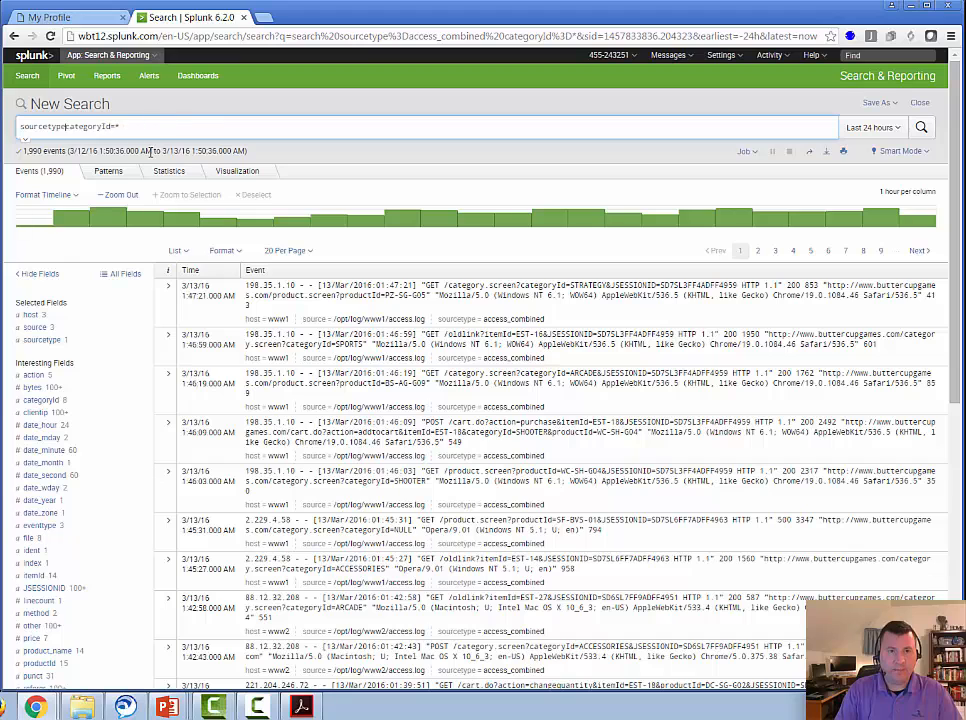
key(BackSpace)
key(BackSpace)
key(BackSpace)
key(BackSpace)
key(BackSpace)
key(BackSpace)
key(BackSpace)
key(BackSpace)
key(BackSpace)
key(BackSpace)
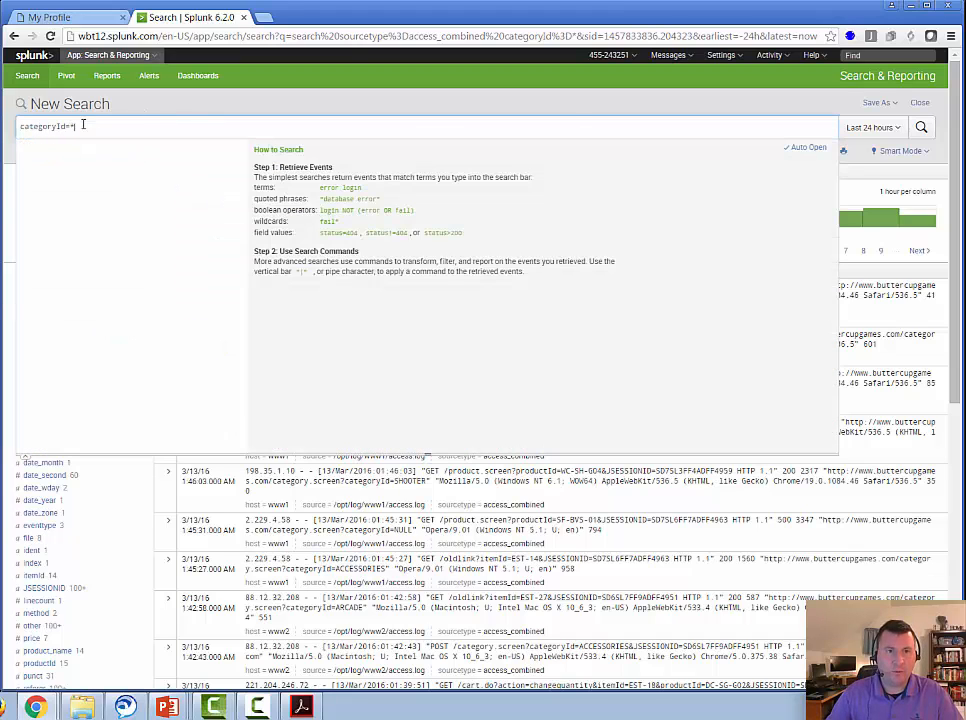
key(BackSpace)
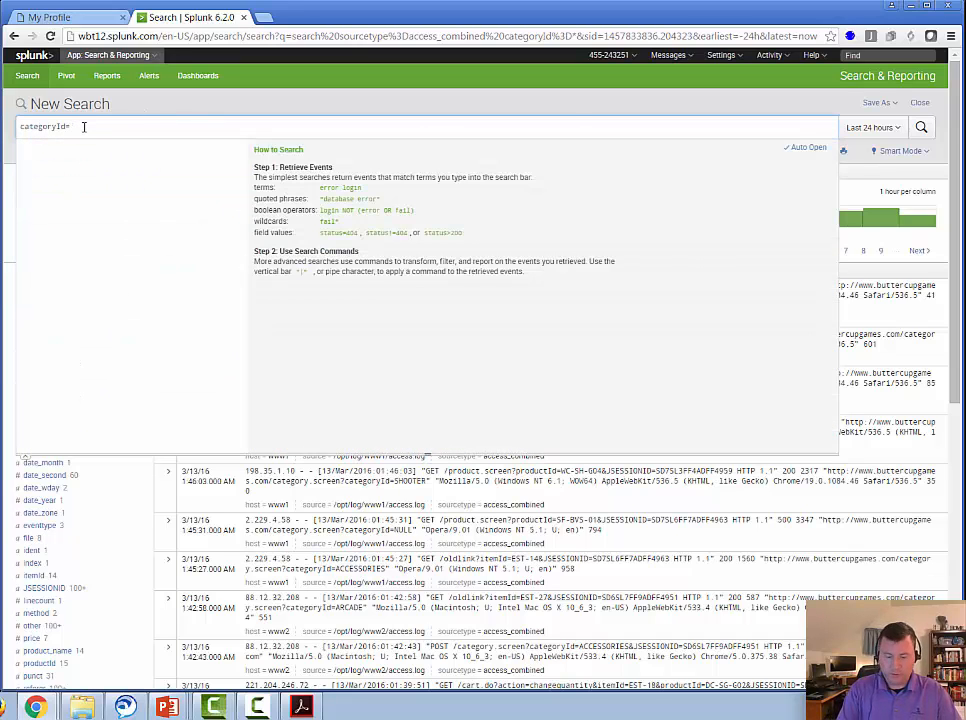
text(sports)
key(Return)
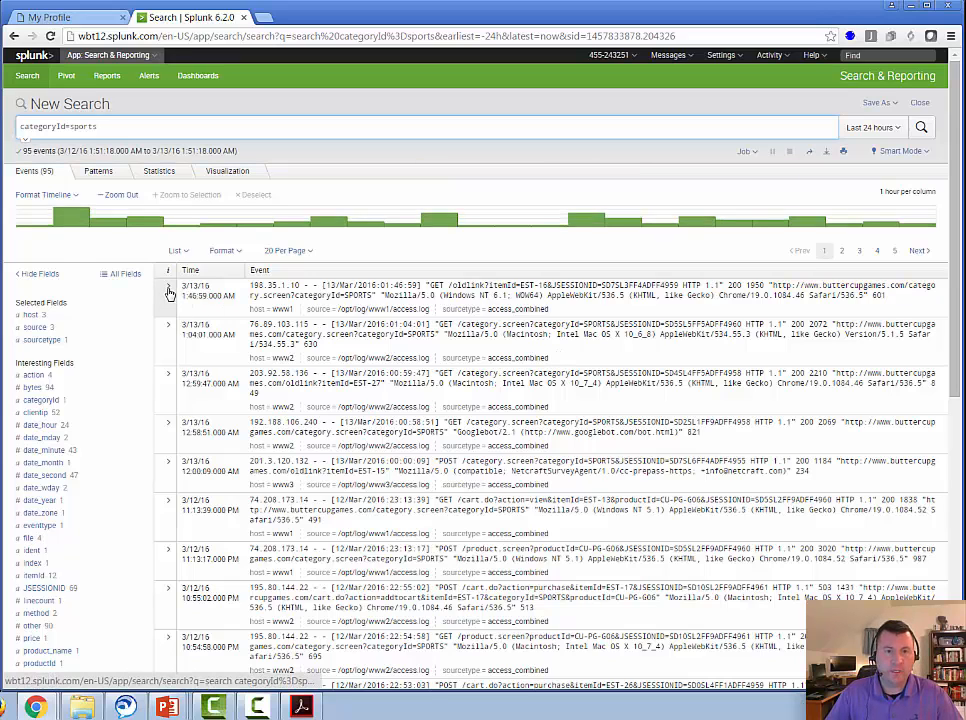
Step: Expand the first event and save the tag General for its field value categoryId=SPORTS
click(168, 289)
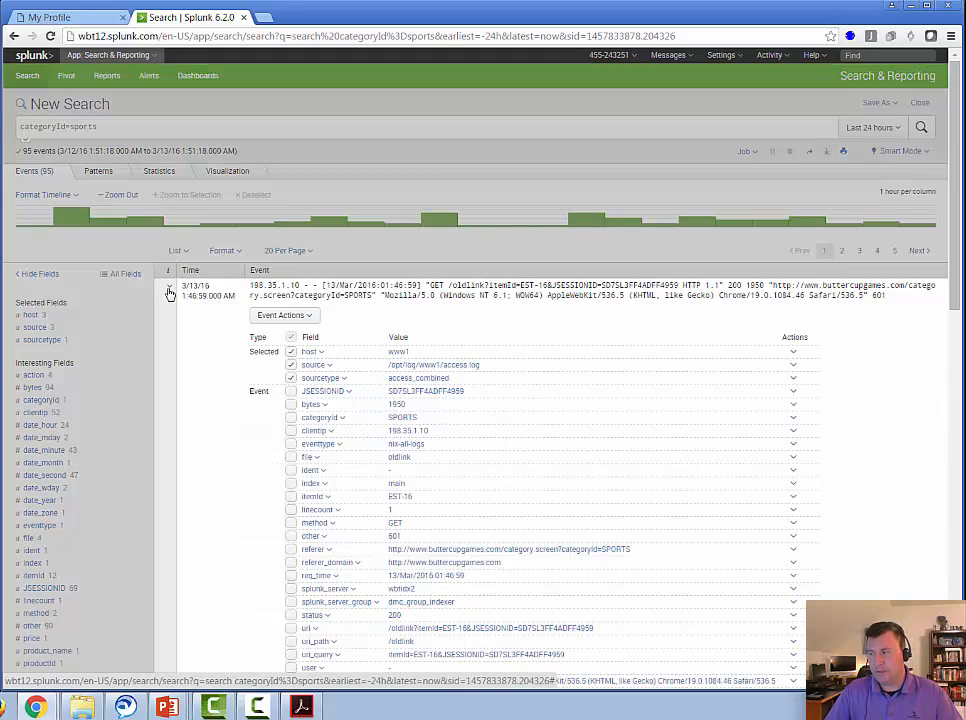
click(294, 317)
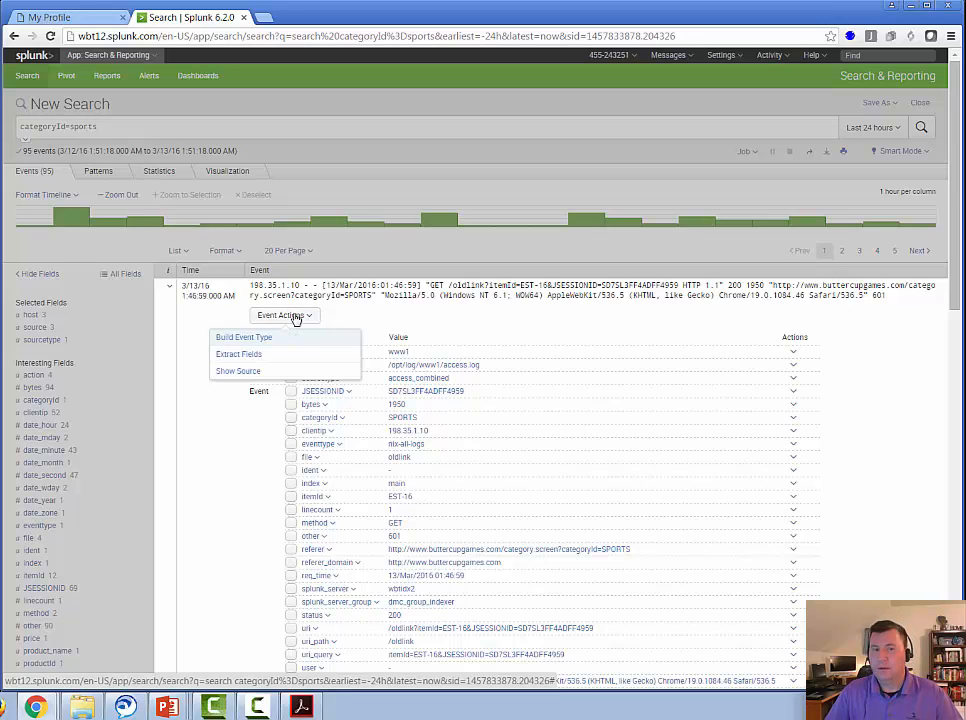
click(585, 348)
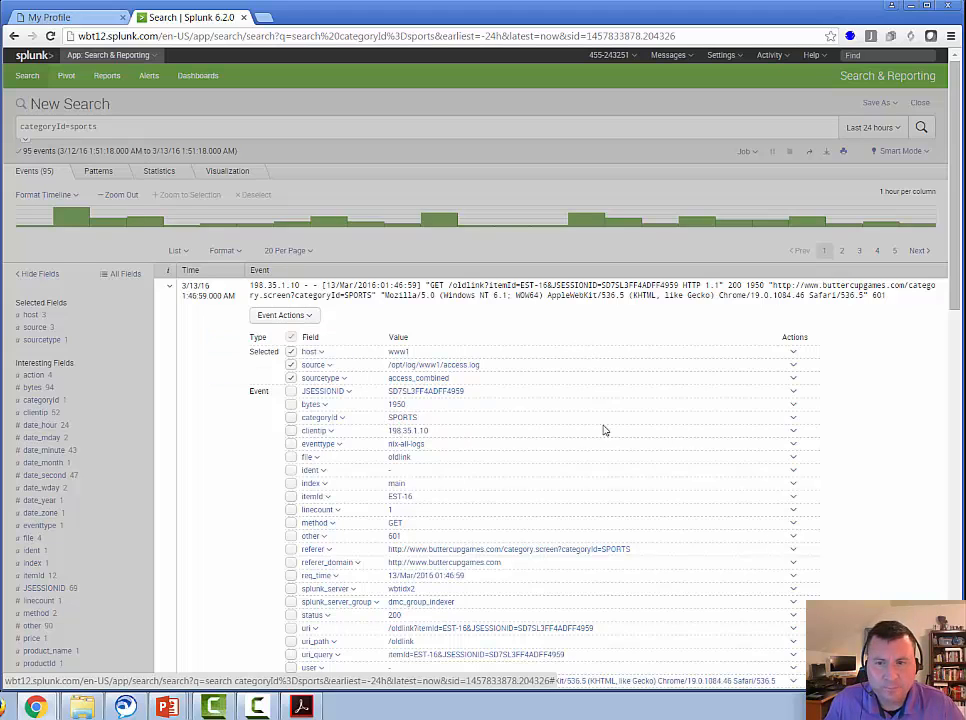
click(792, 429)
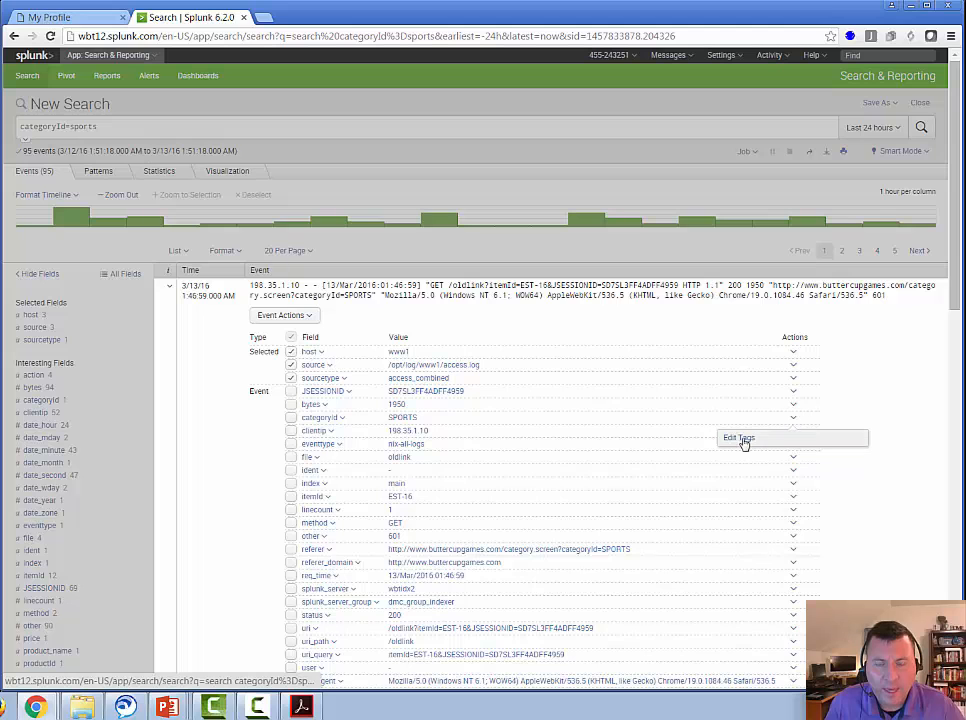
click(741, 438)
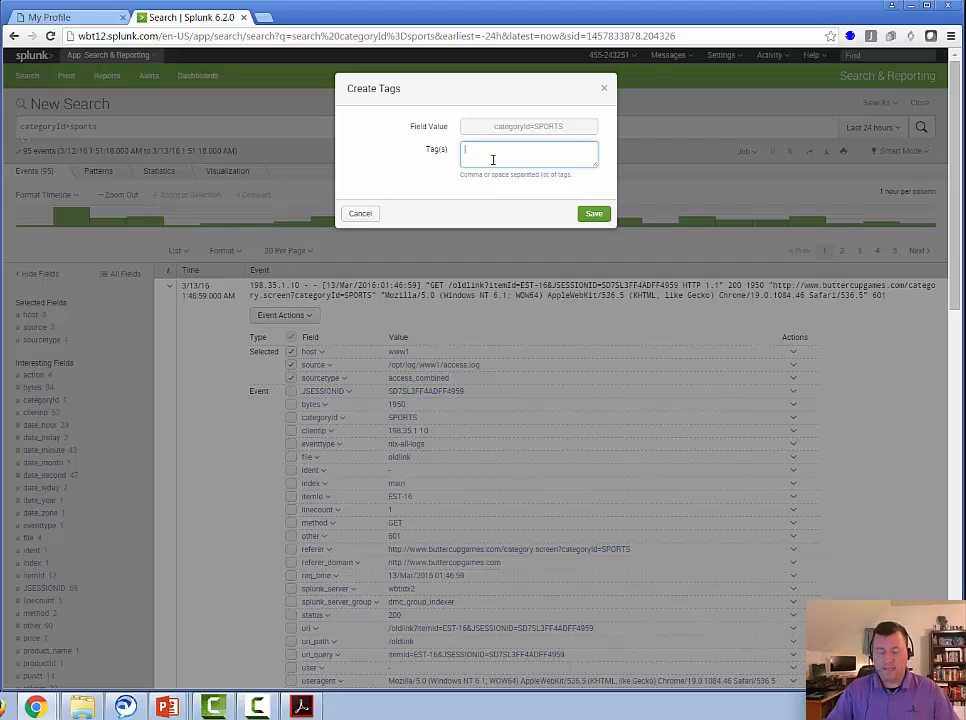
text(Gene)
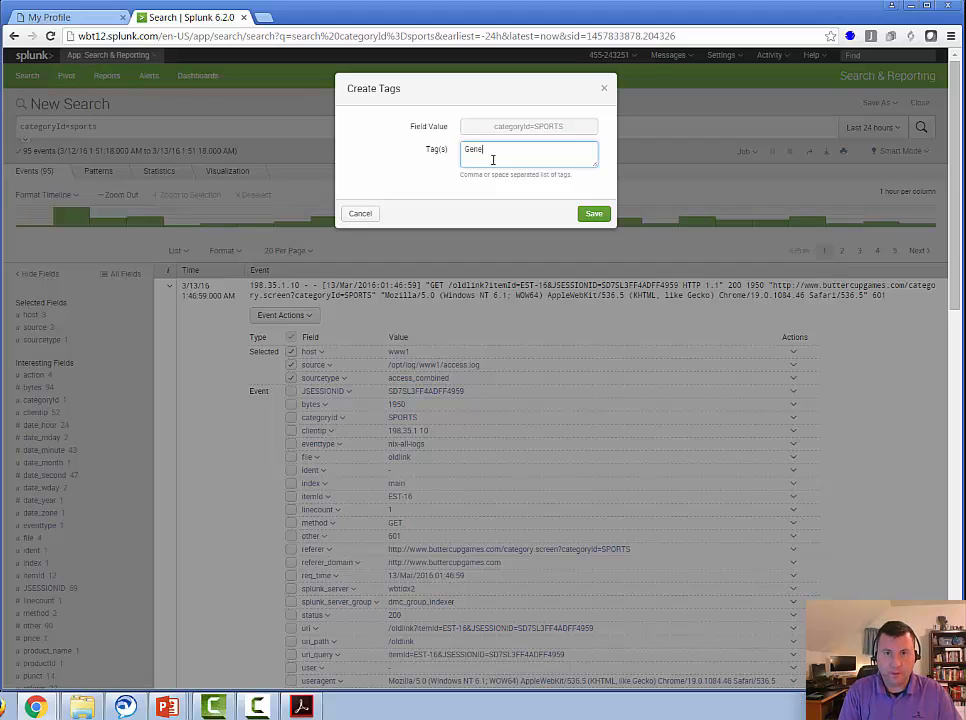
text(ral)
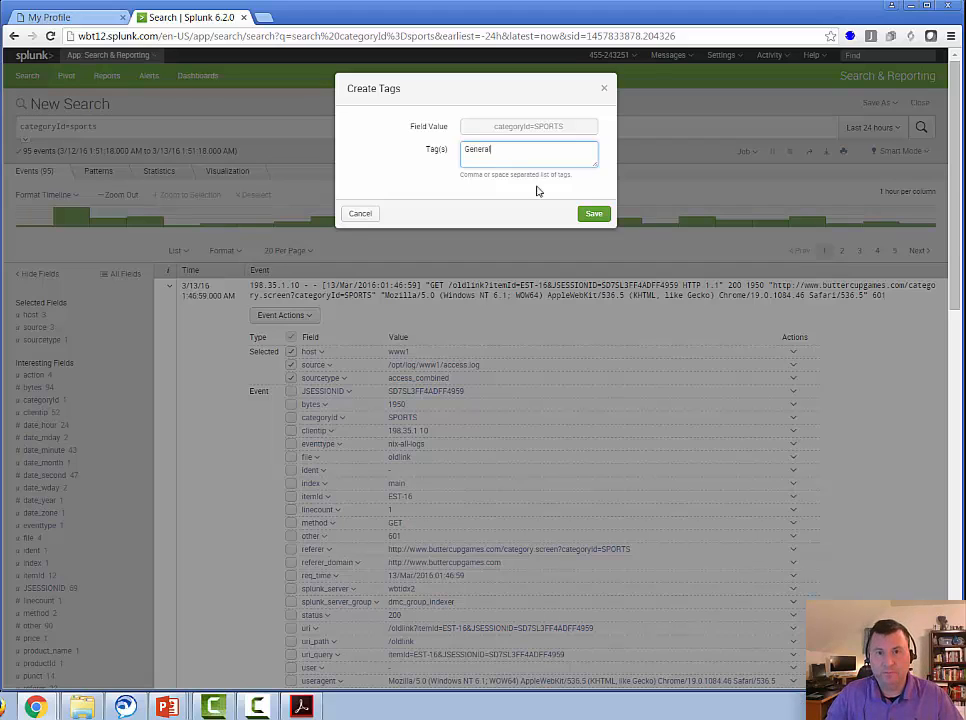
click(593, 216)
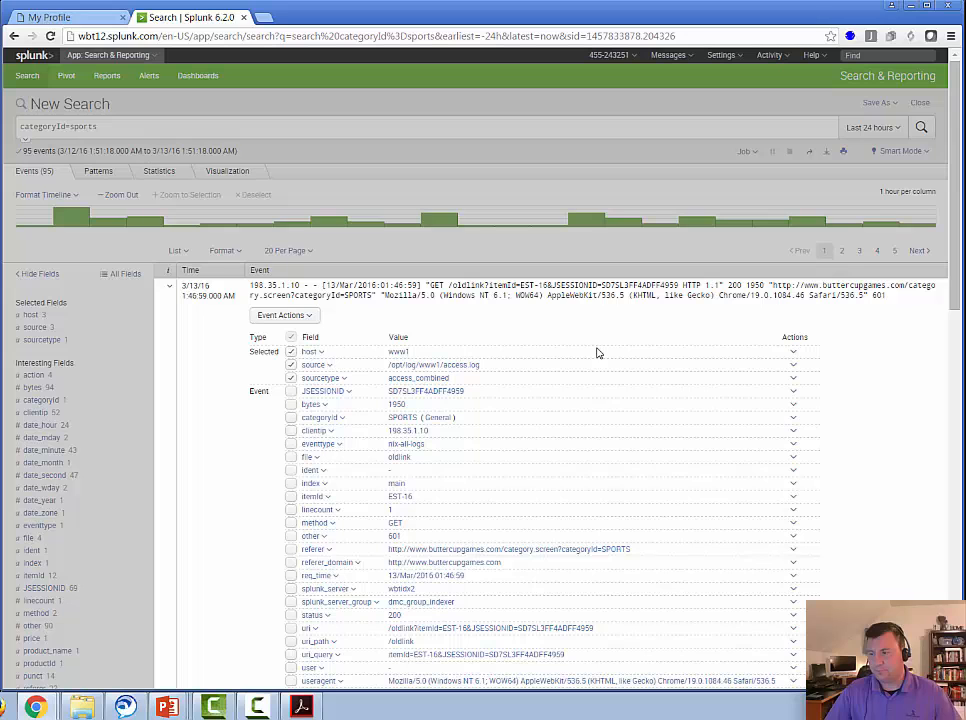
Step: Change the query to categoryId=strategy and run the search
click(219, 130)
click(211, 128)
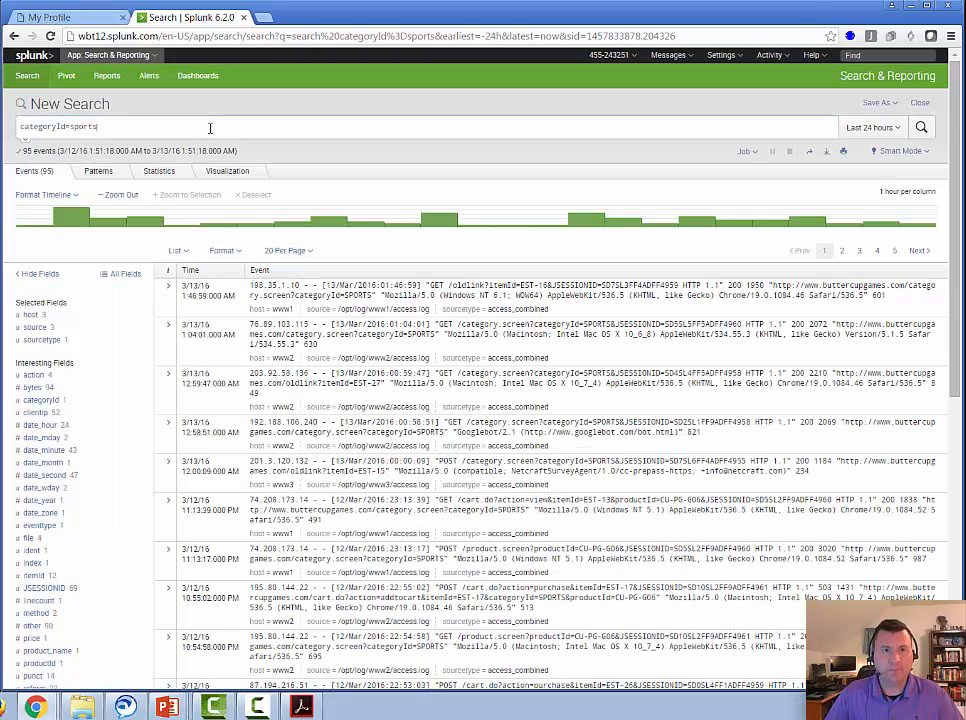
key(BackSpace)
key(BackSpace)
key(BackSpace)
key(BackSpace)
key(BackSpace)
key(BackSpace)
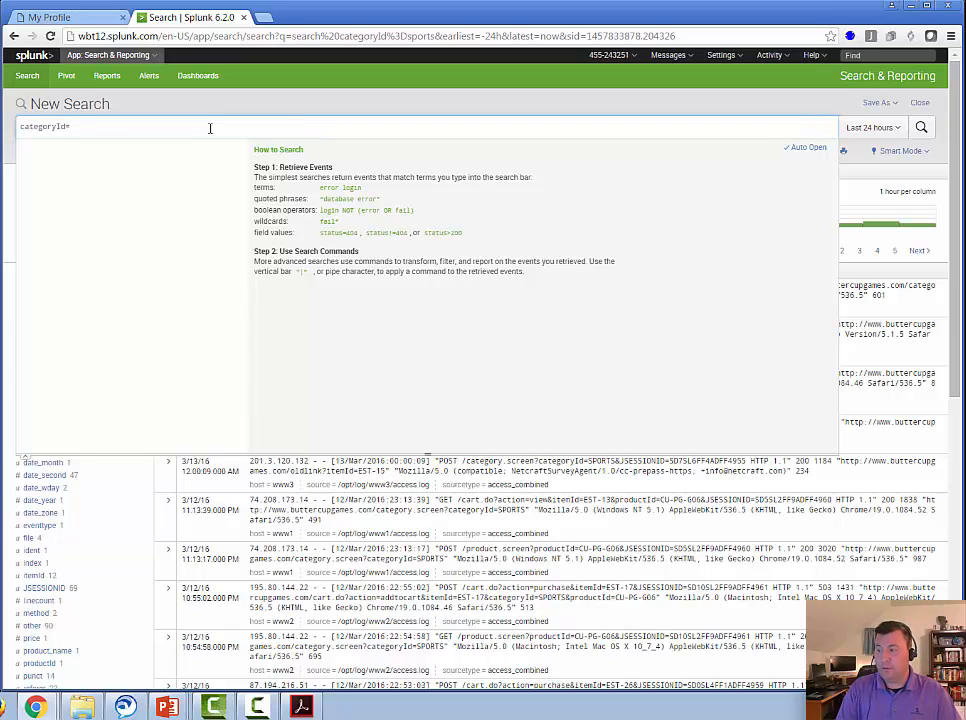
text(strat)
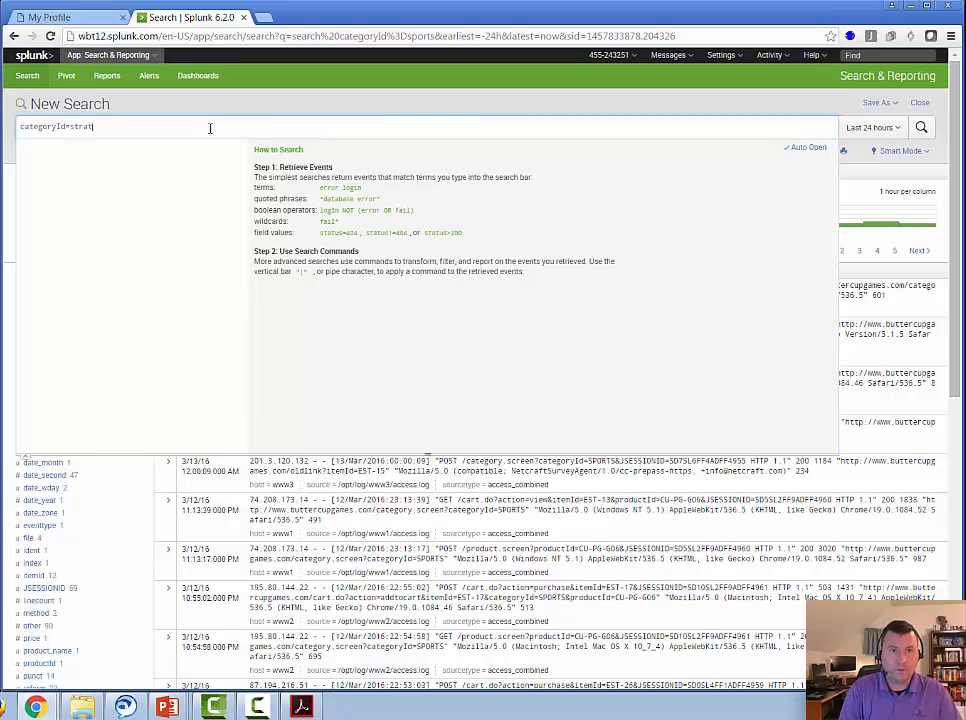
text(egy)
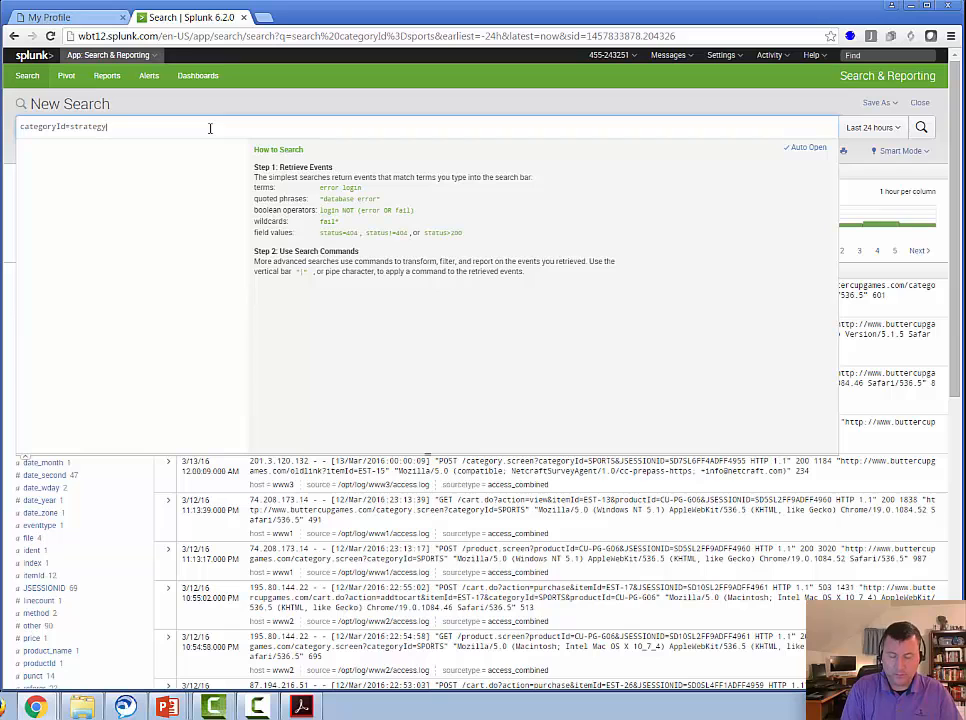
key(Return)
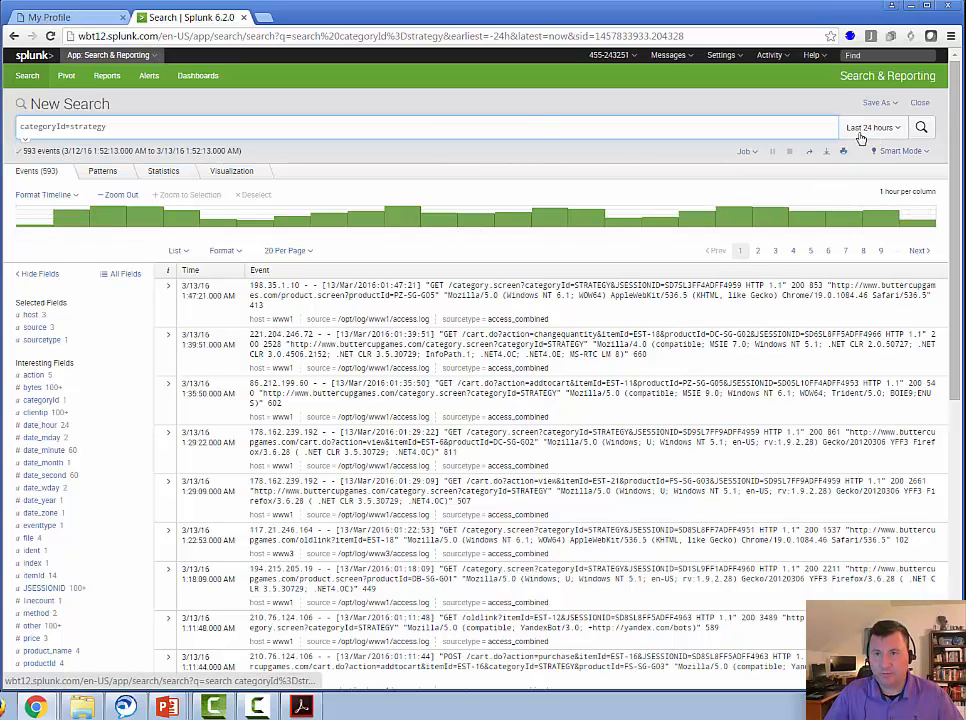
click(870, 135)
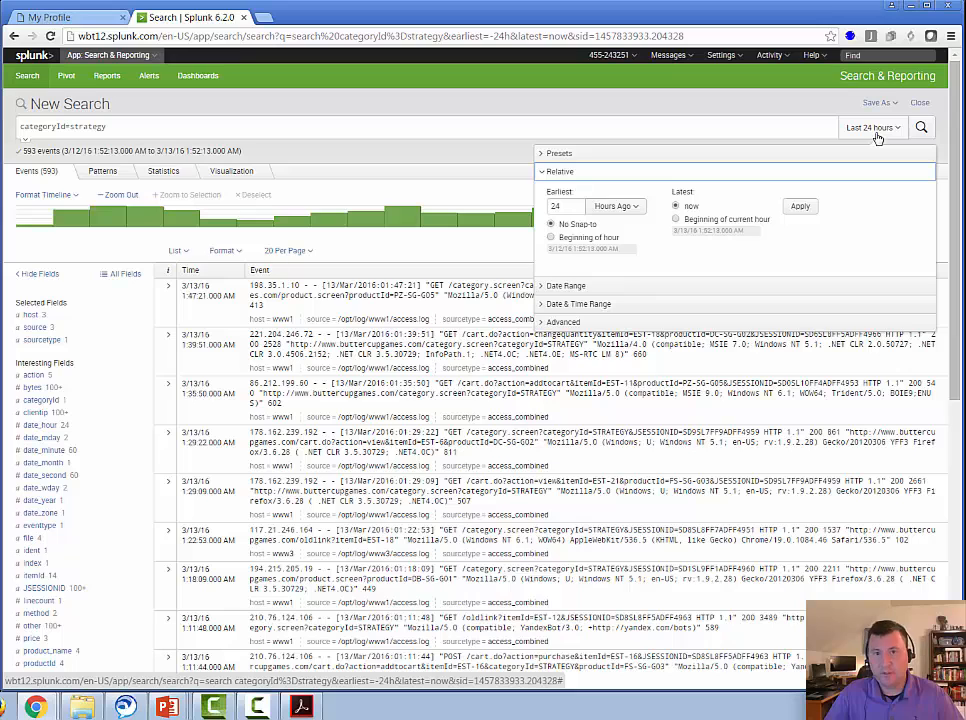
click(740, 126)
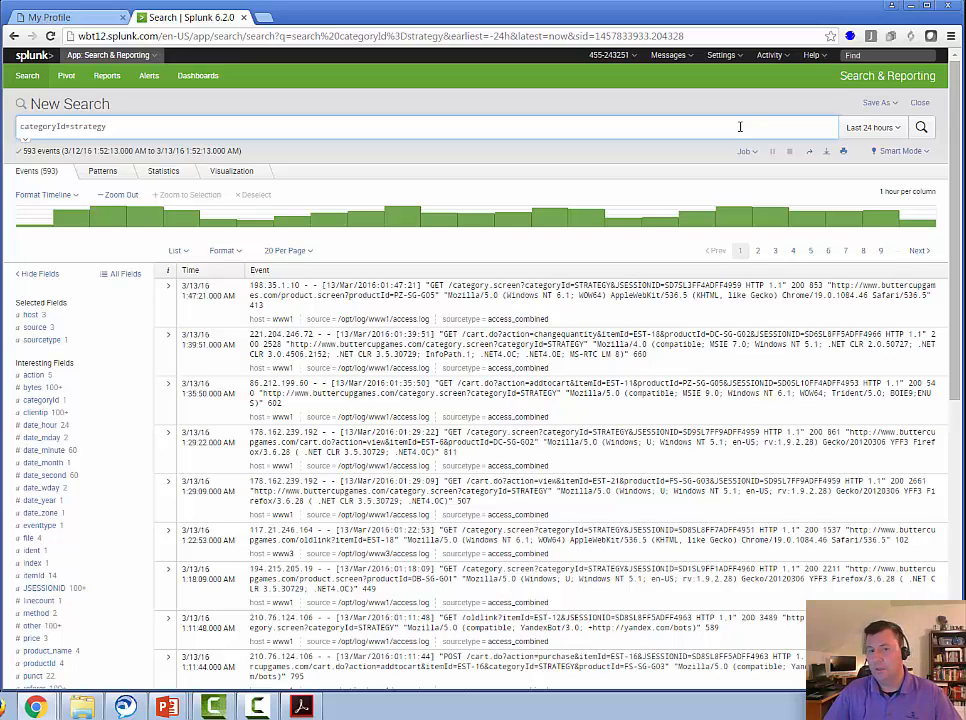
Step: Expand the first strategy event and save the tag PG-13 for its field value categoryId=STRATEGY
click(168, 290)
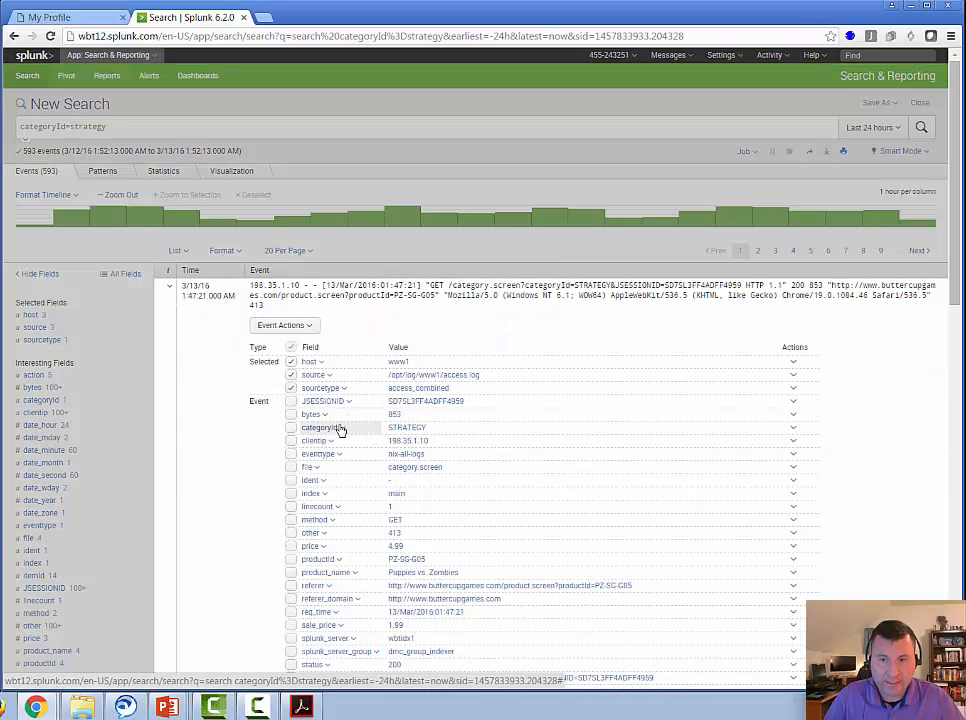
click(791, 432)
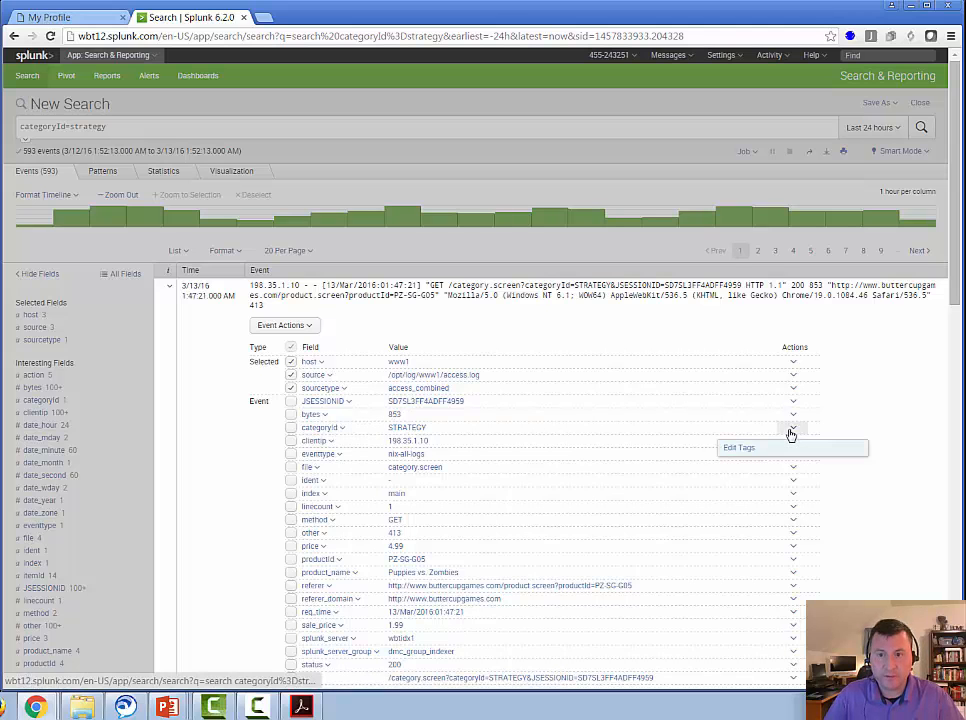
click(739, 450)
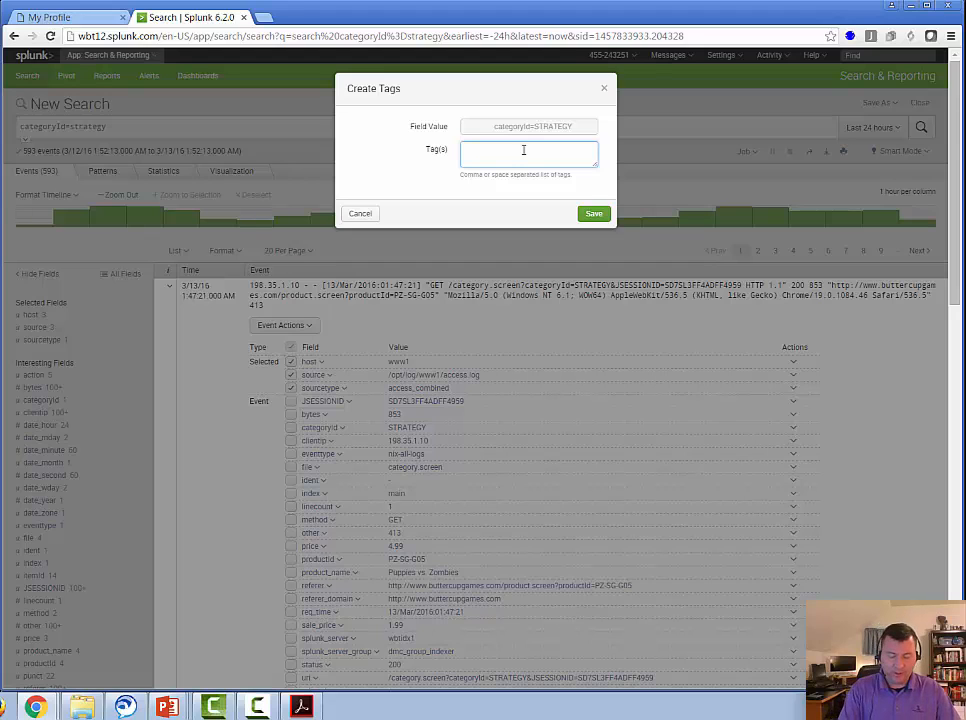
text(PG-13)
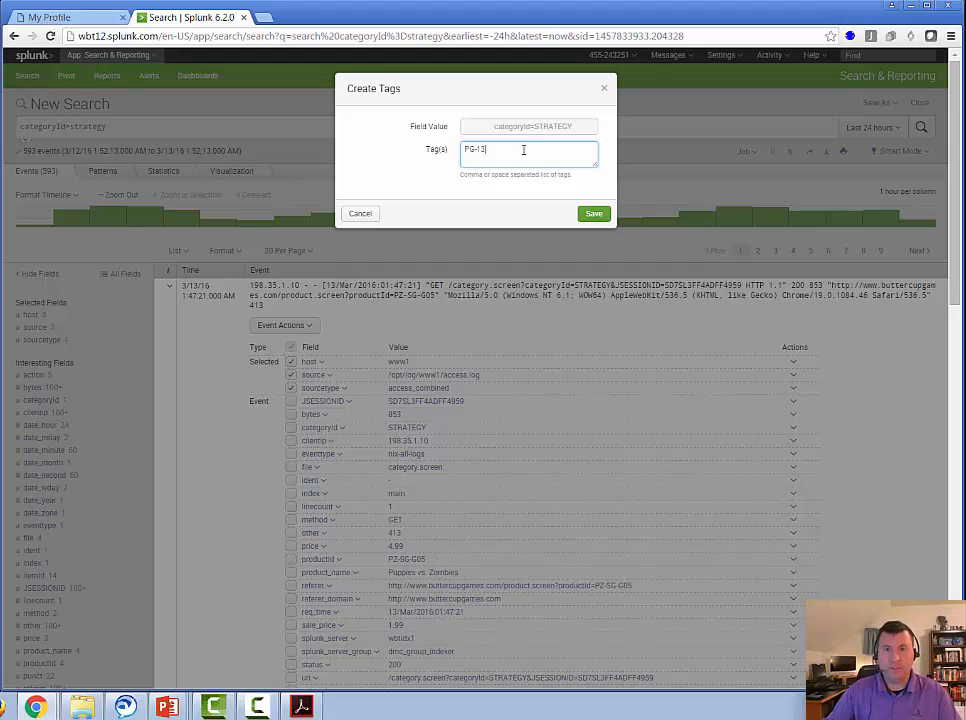
click(594, 215)
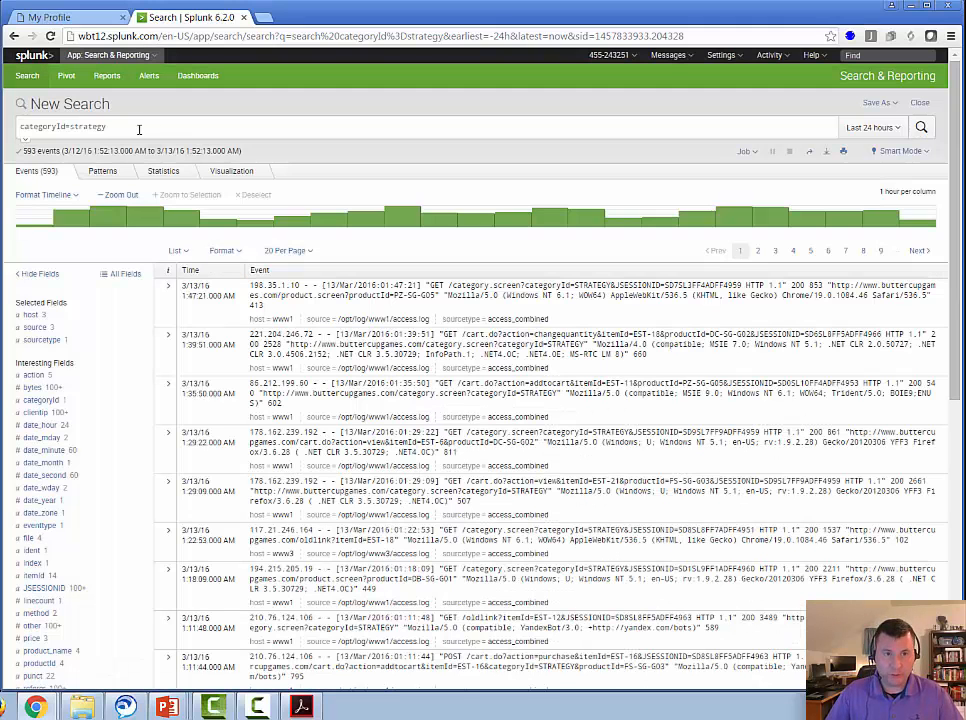
Step: Change the query to categoryId=shooter and run the search
click(139, 129)
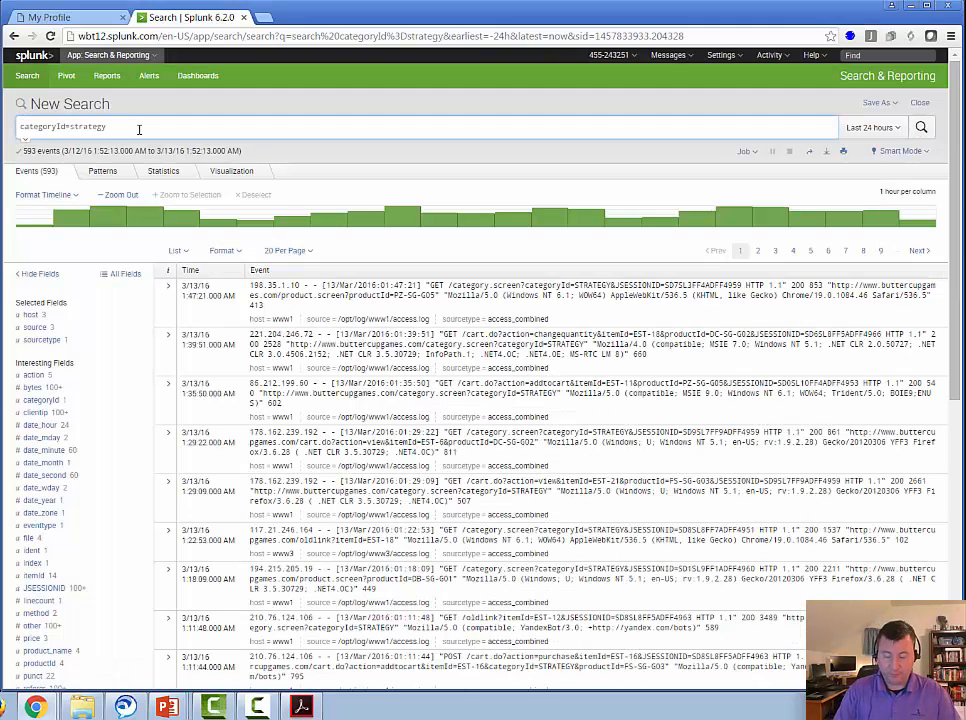
key(BackSpace)
key(BackSpace)
key(BackSpace)
key(BackSpace)
key(BackSpace)
key(BackSpace)
key(BackSpace)
key(BackSpace)
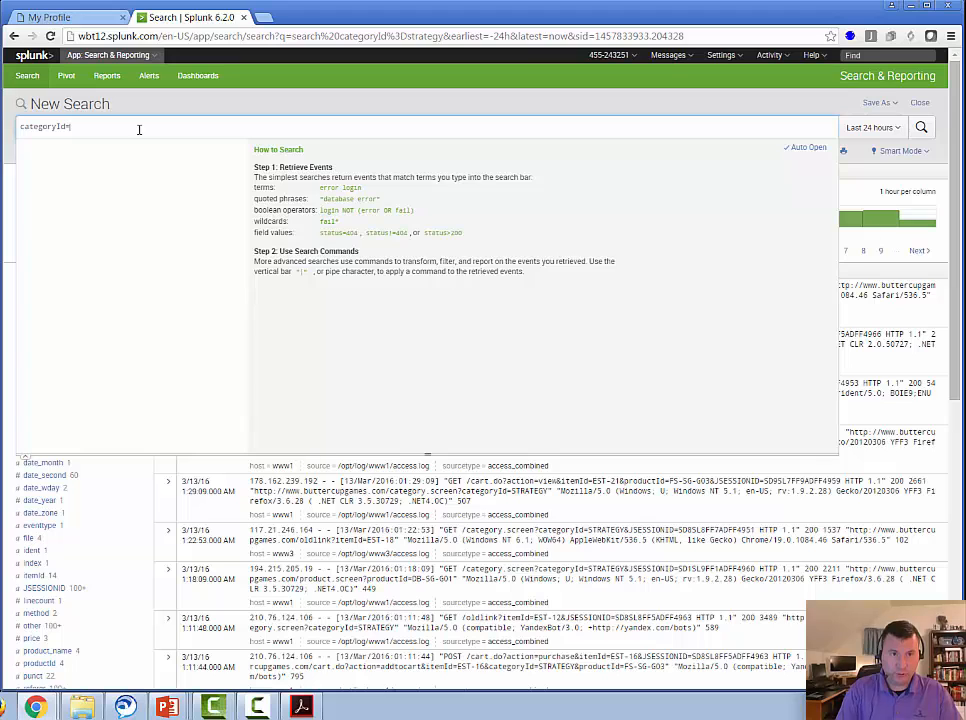
text(shooter)
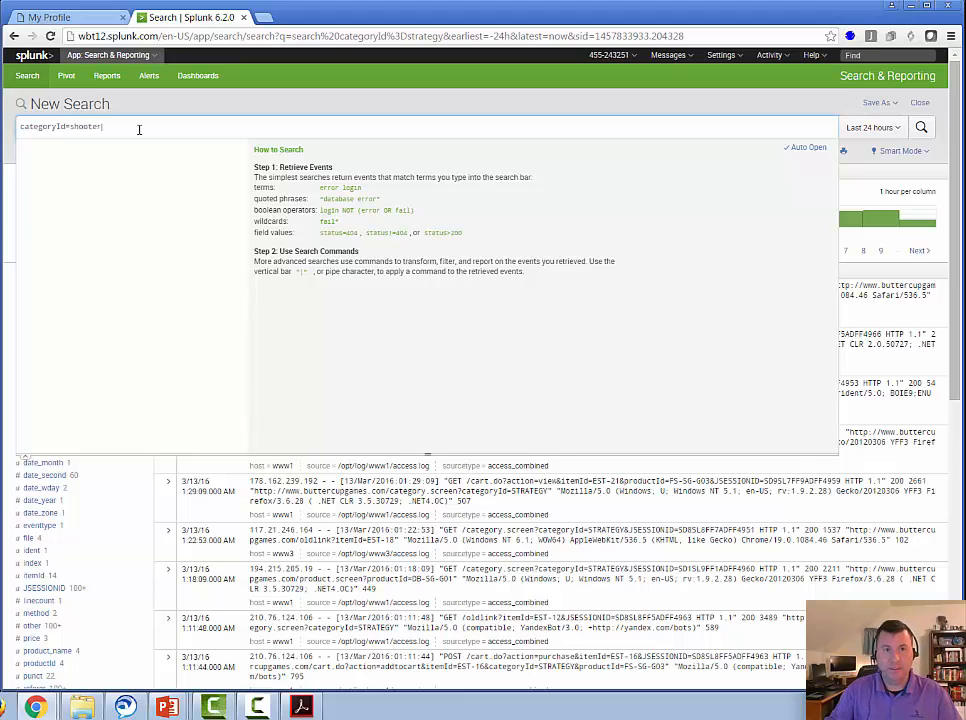
key(Return)
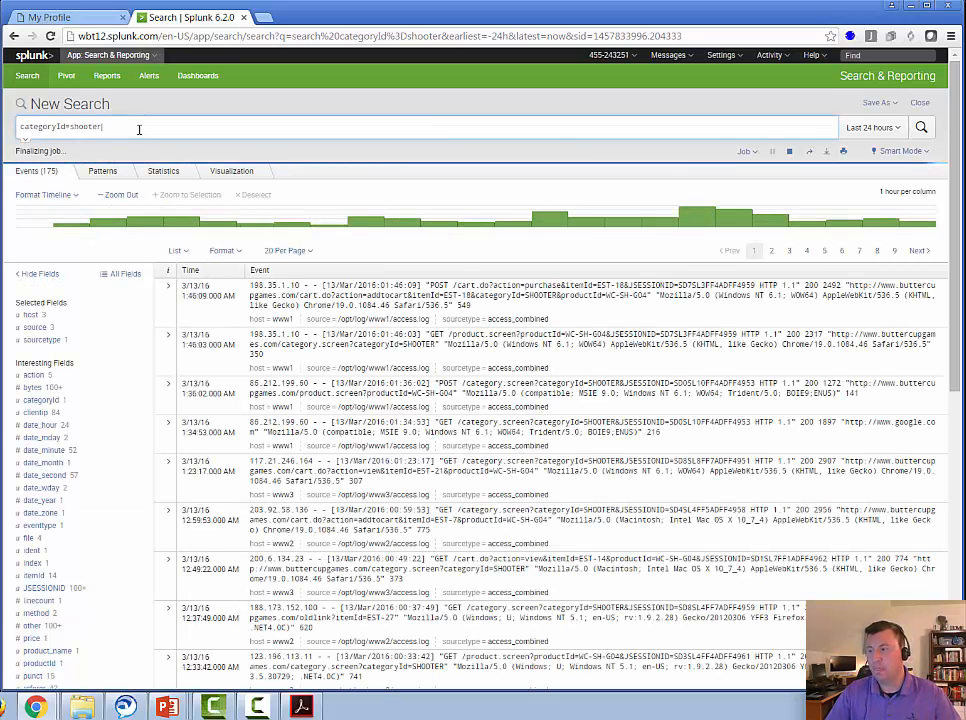
Step: Expand the first shooter event and save the tag Mature for its field value categoryId=SHOOTER
click(170, 301)
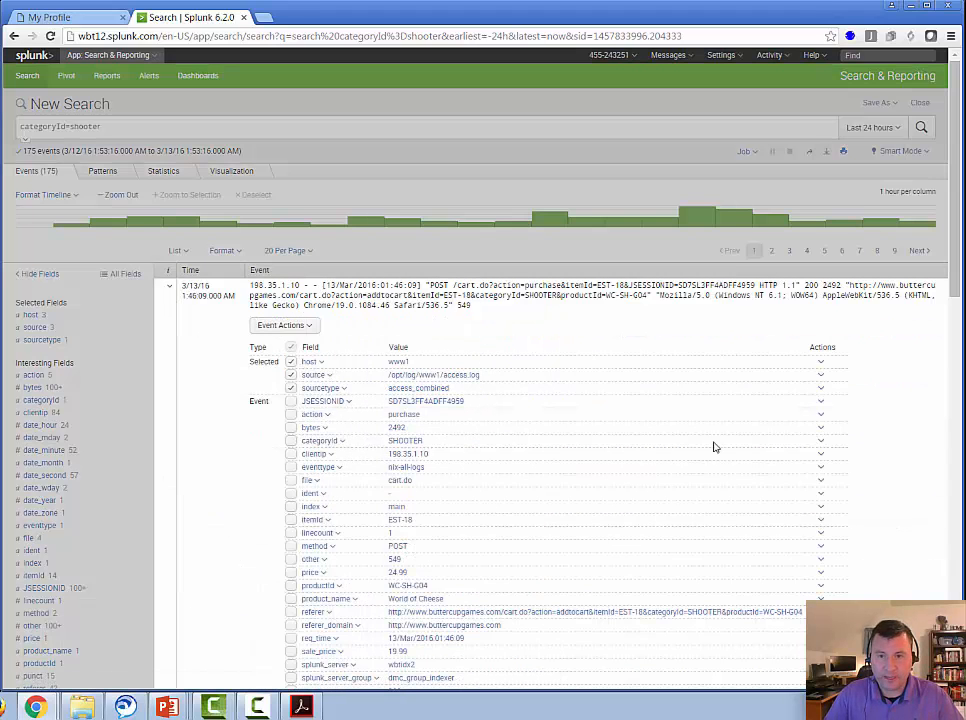
click(824, 443)
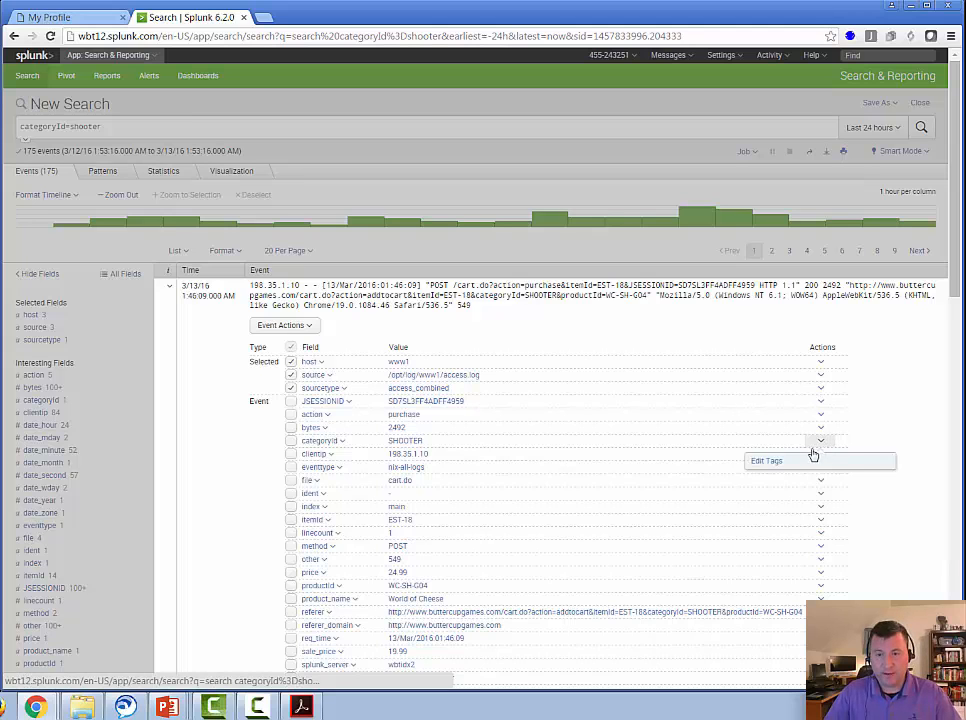
click(767, 463)
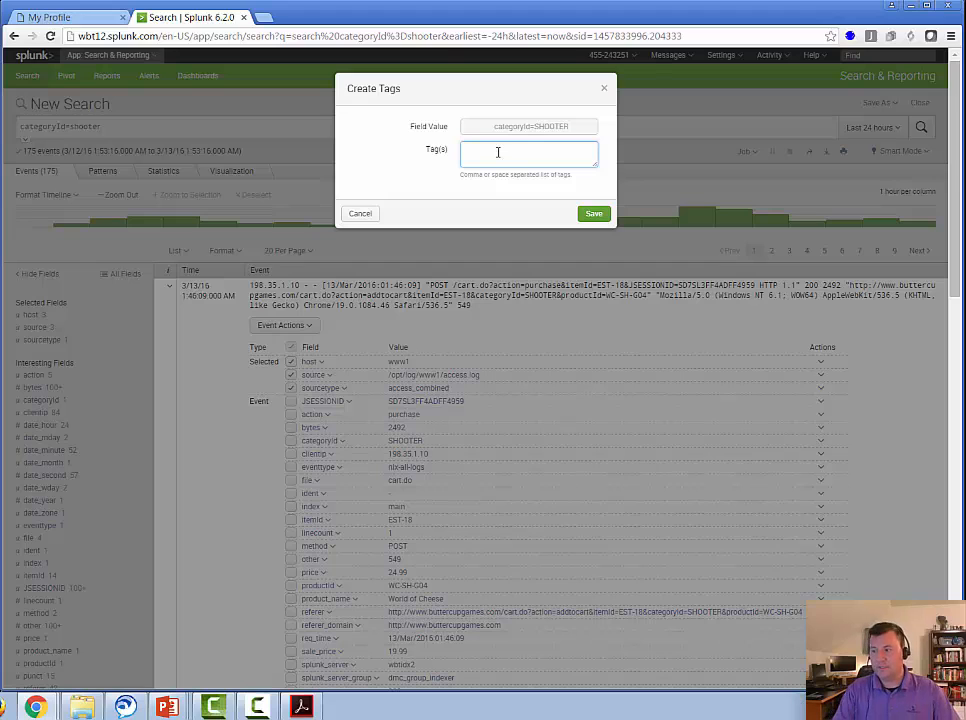
text(Mature)
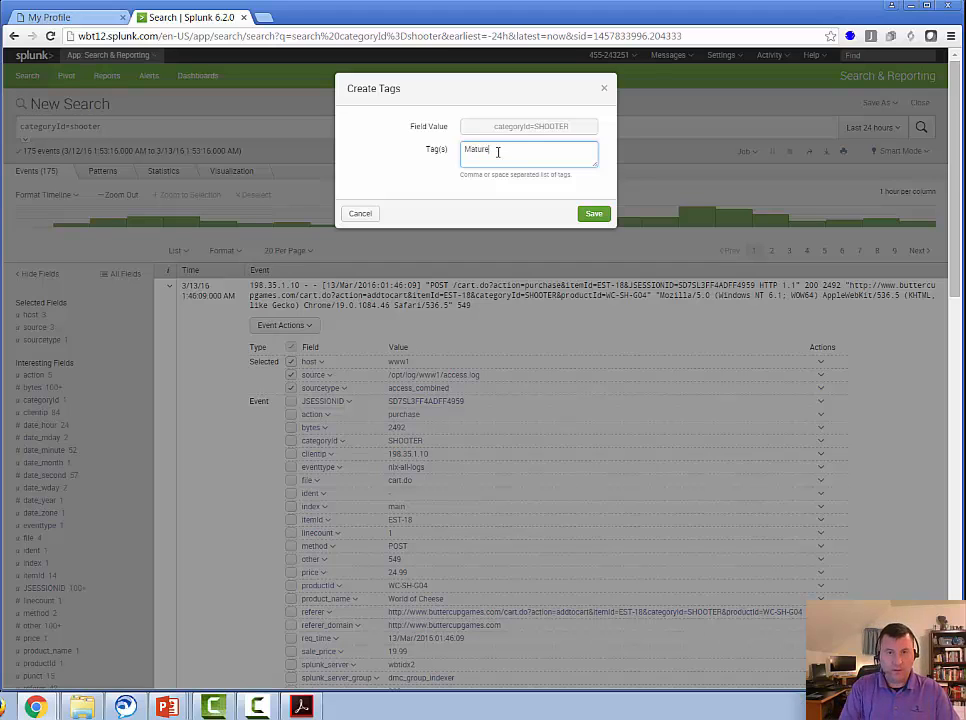
click(592, 214)
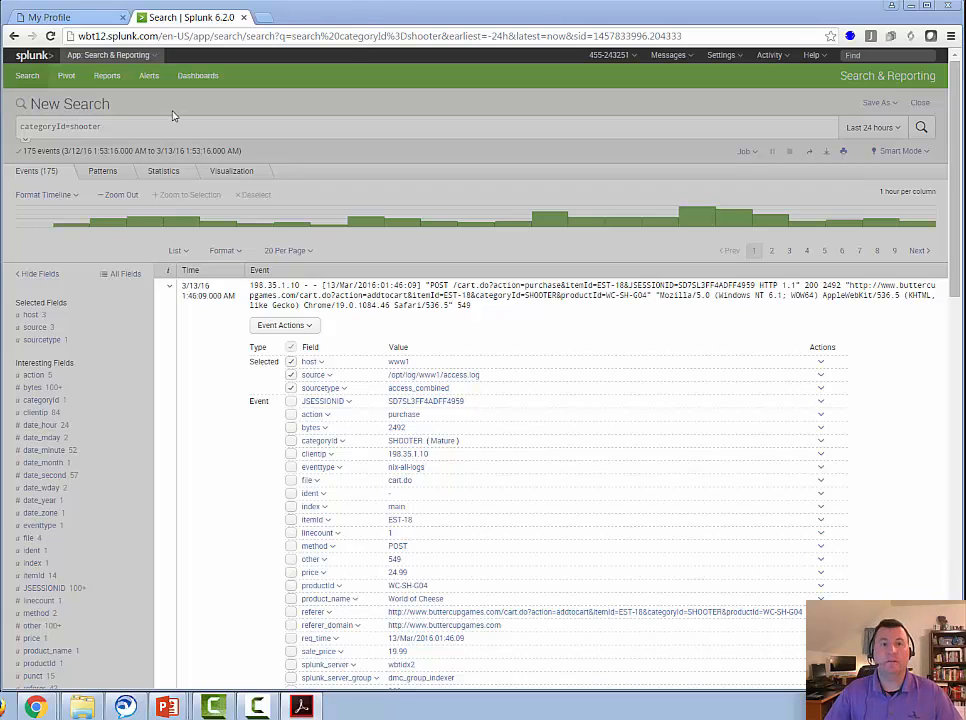
Step: Replace the query with the earlier search sourcetype=access_combined categoryId=* and run it over the last 24 hours
click(133, 126)
key(Return)
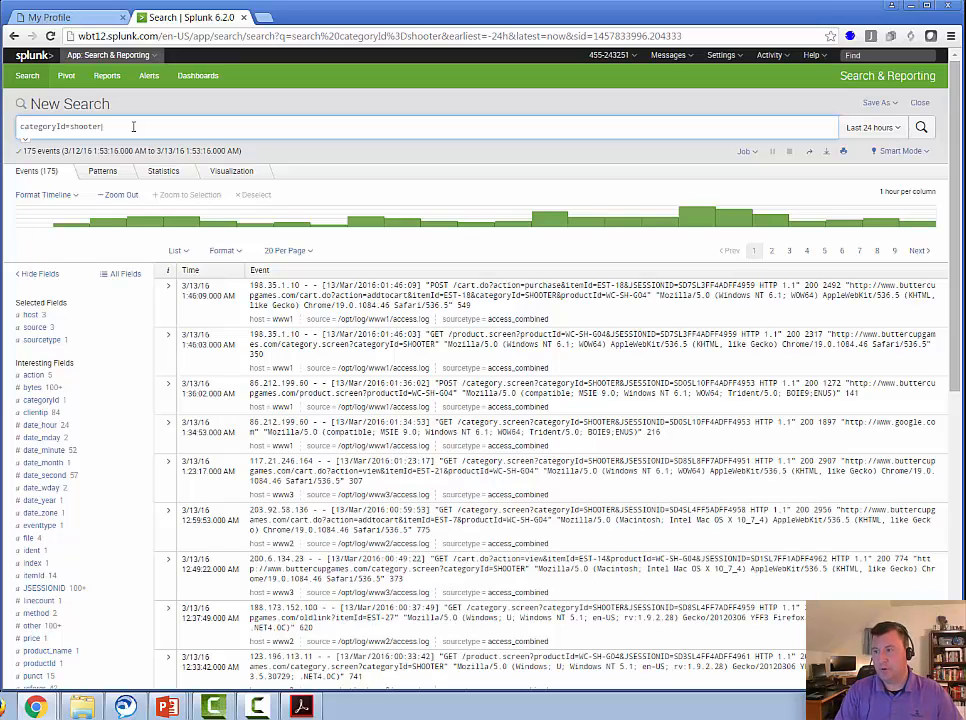
key(BackSpace)
key(BackSpace)
key(BackSpace)
key(BackSpace)
key(BackSpace)
key(BackSpace)
key(BackSpace)
key(BackSpace)
key(BackSpace)
key(BackSpace)
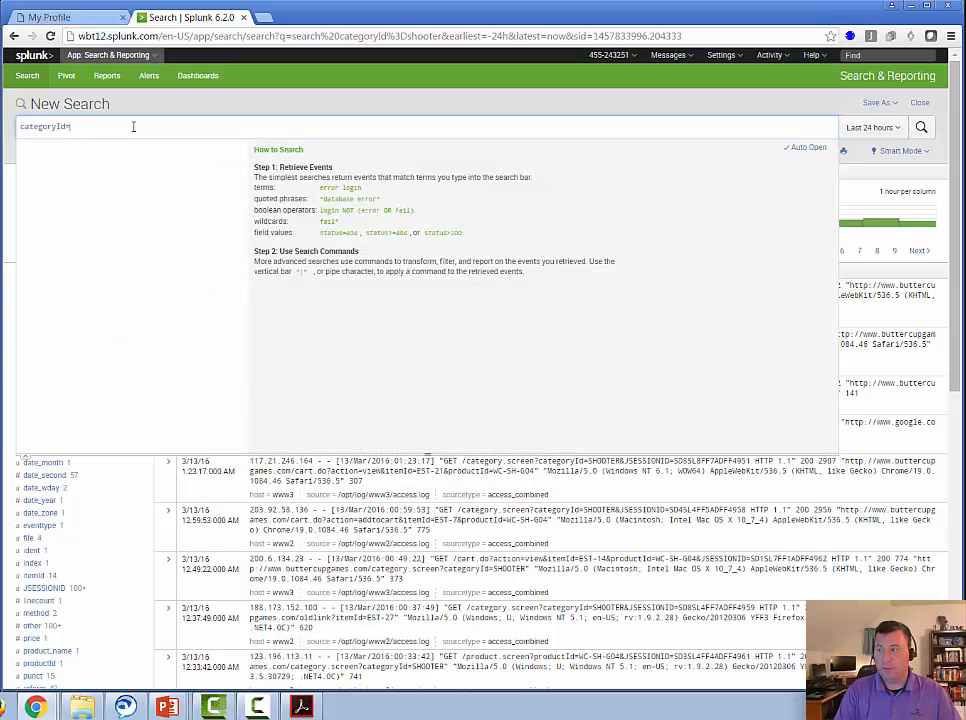
key(BackSpace)
key(BackSpace)
key(BackSpace)
key(BackSpace)
key(BackSpace)
key(BackSpace)
key(BackSpace)
key(BackSpace)
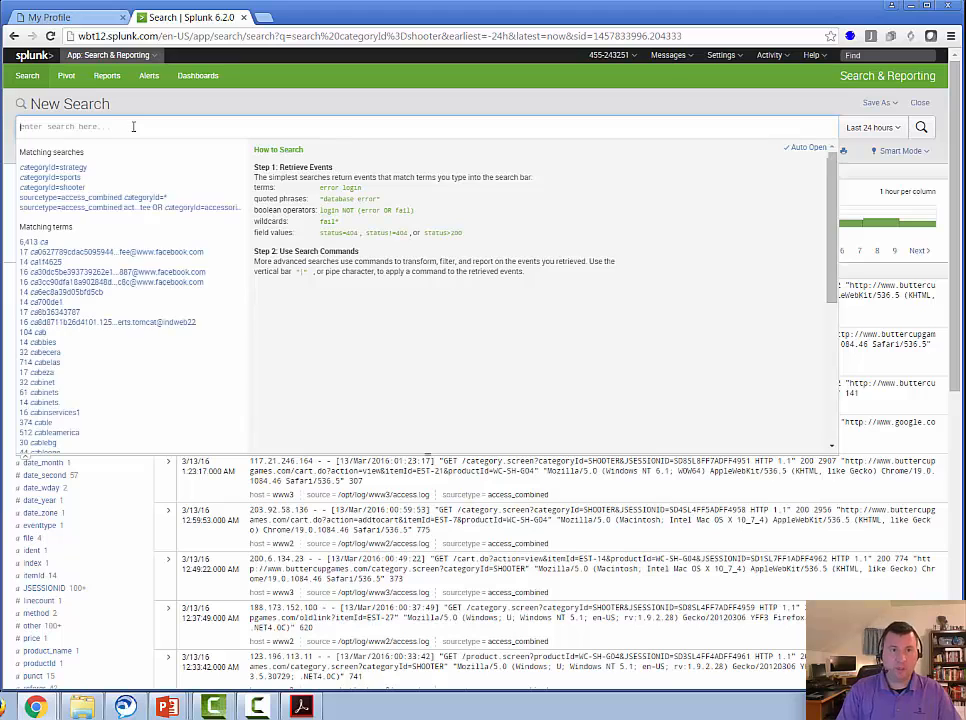
text(source)
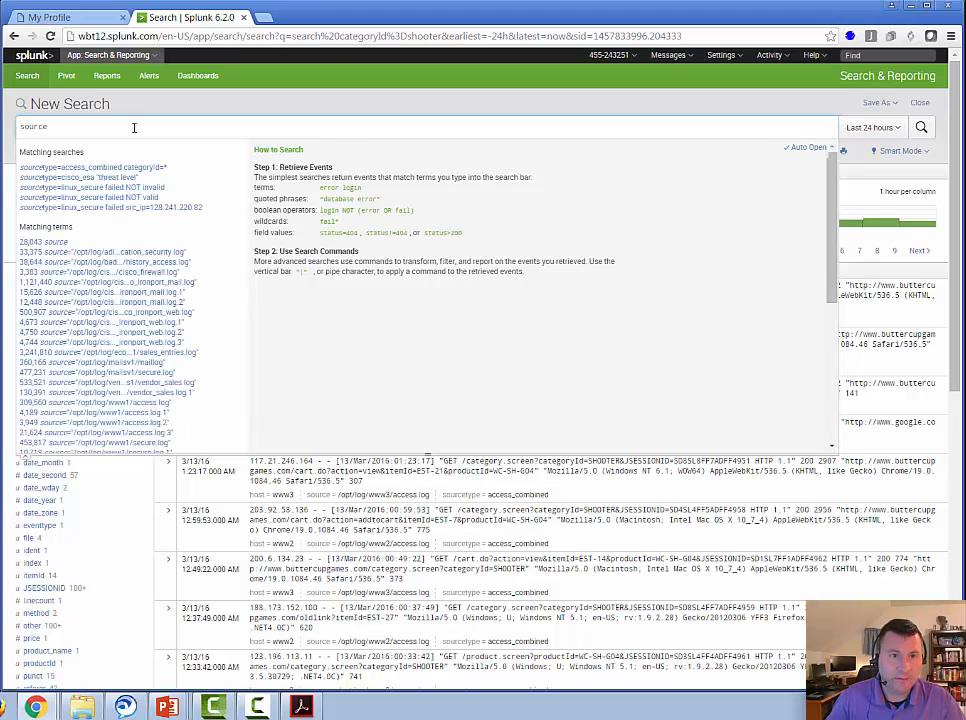
click(150, 168)
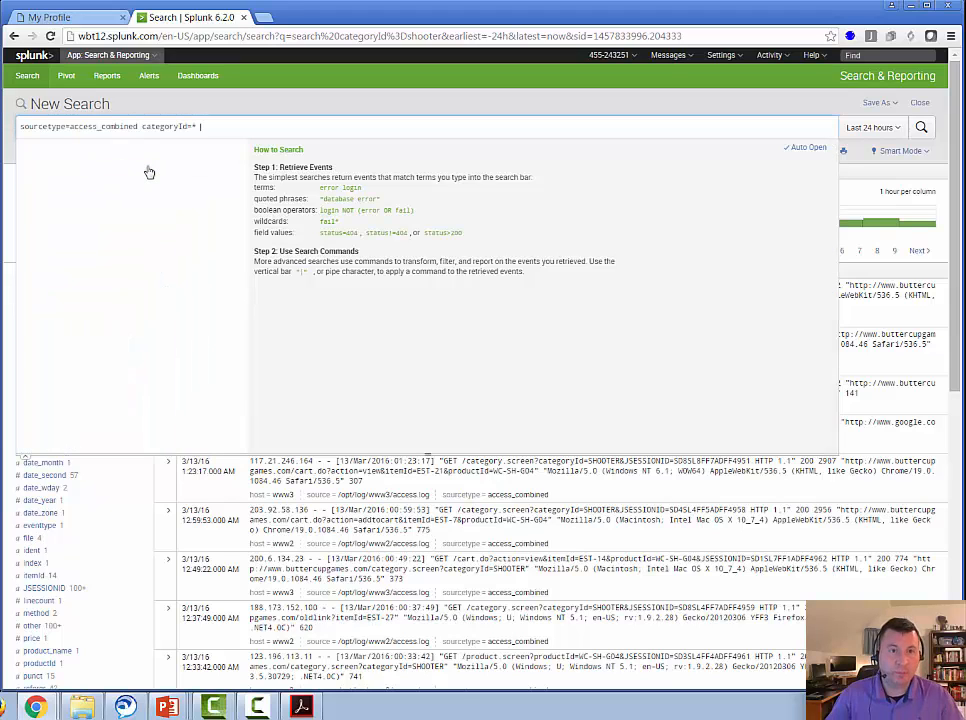
click(288, 130)
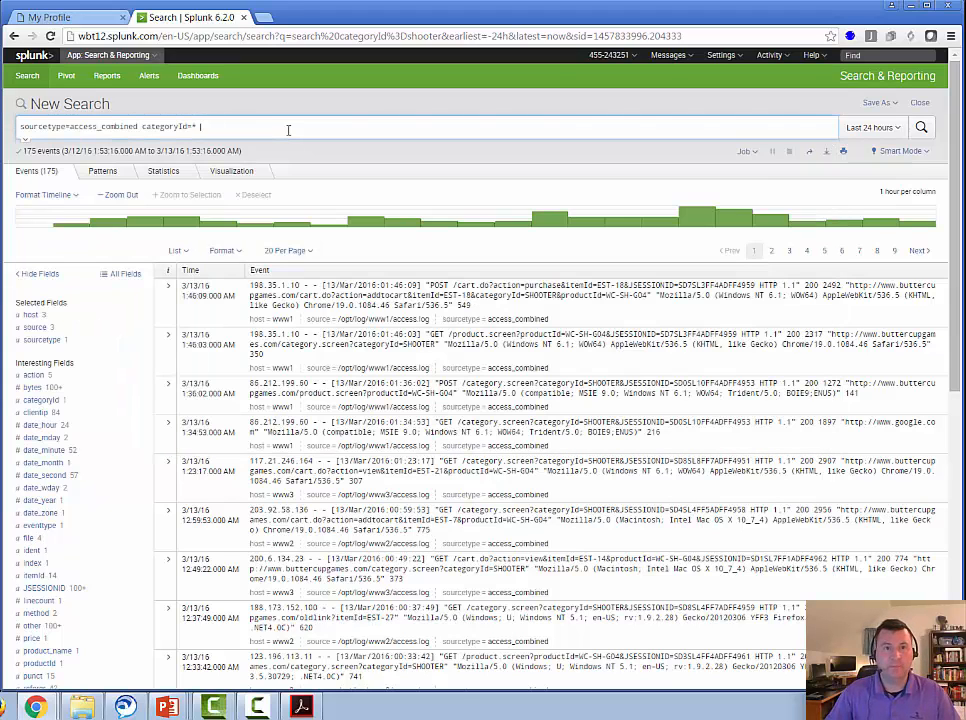
key(Return)
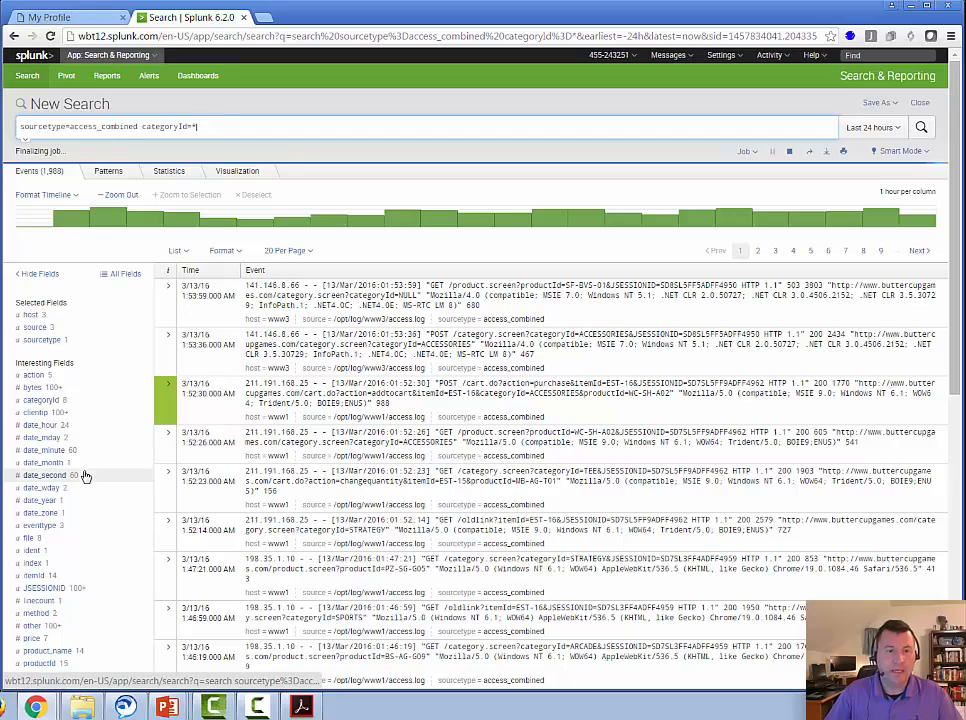
Step: Look through the interesting fields for tag fields and expand the first event to examine its field values
scroll(85, 473, down, 5)
scroll(85, 473, down, 1)
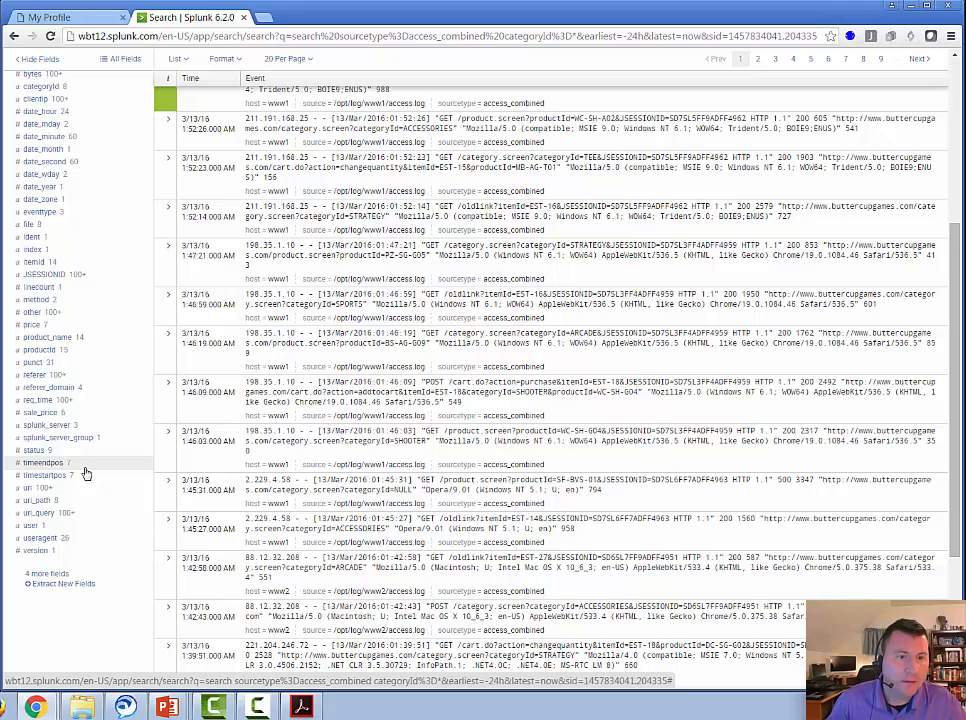
scroll(114, 484, up, 2)
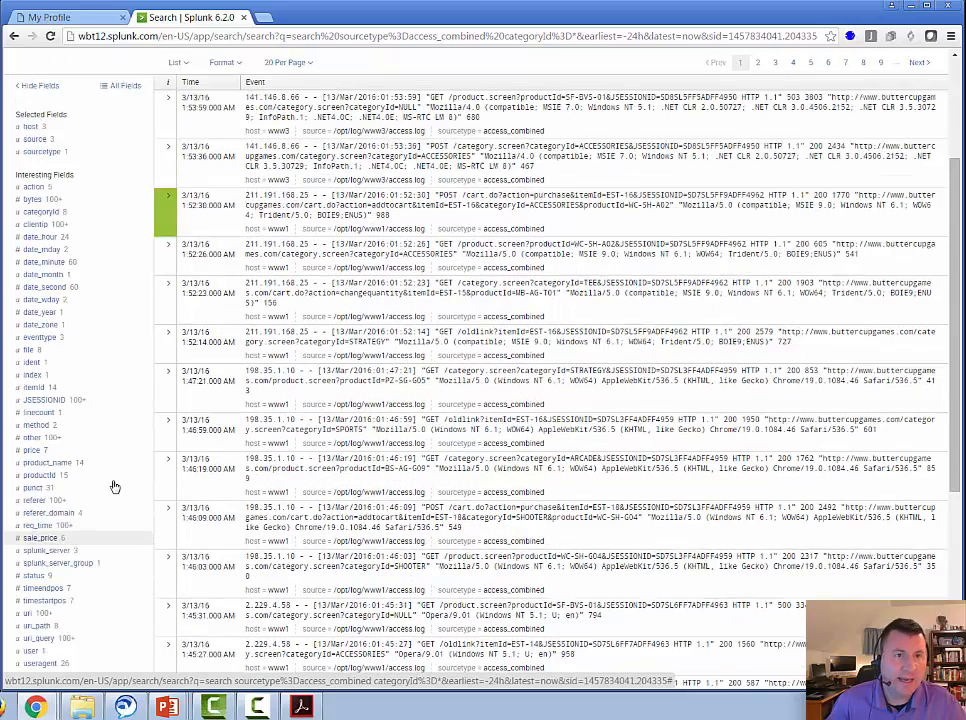
scroll(114, 487, up, 1)
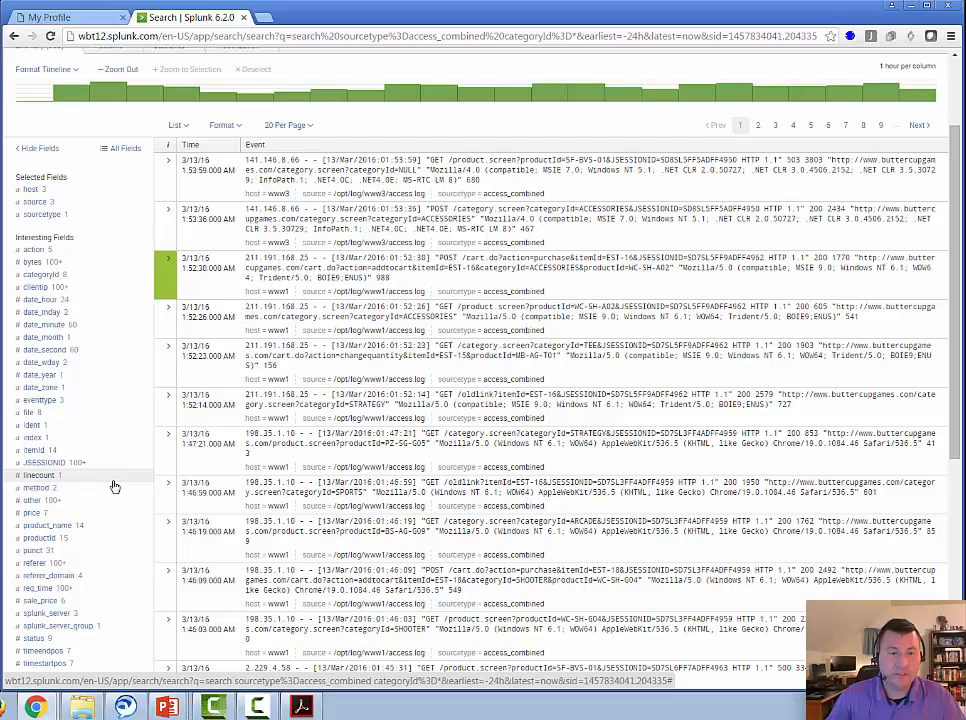
scroll(130, 410, up, 2)
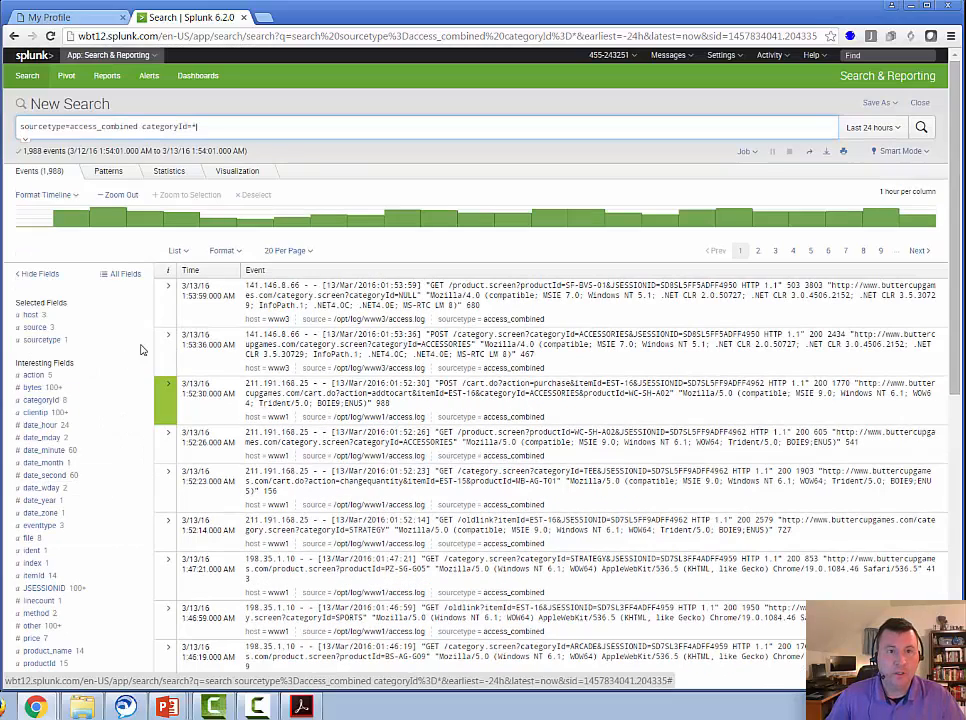
click(164, 306)
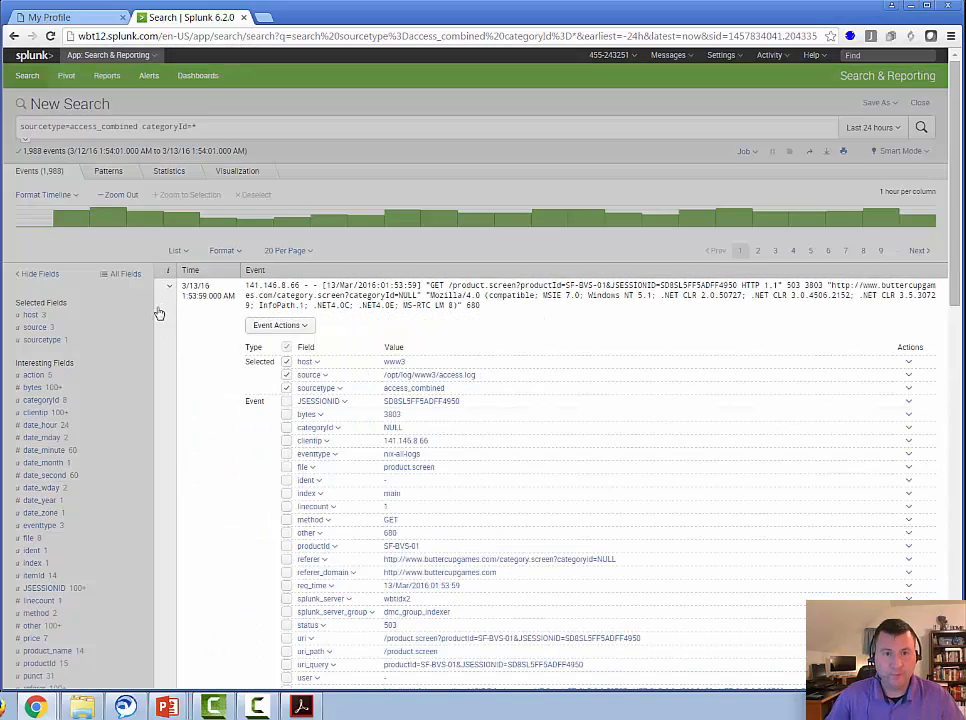
Step: Rerun the search sourcetype=access_combined categoryId=* to refresh the events and their extracted fields
click(245, 130)
key(Return)
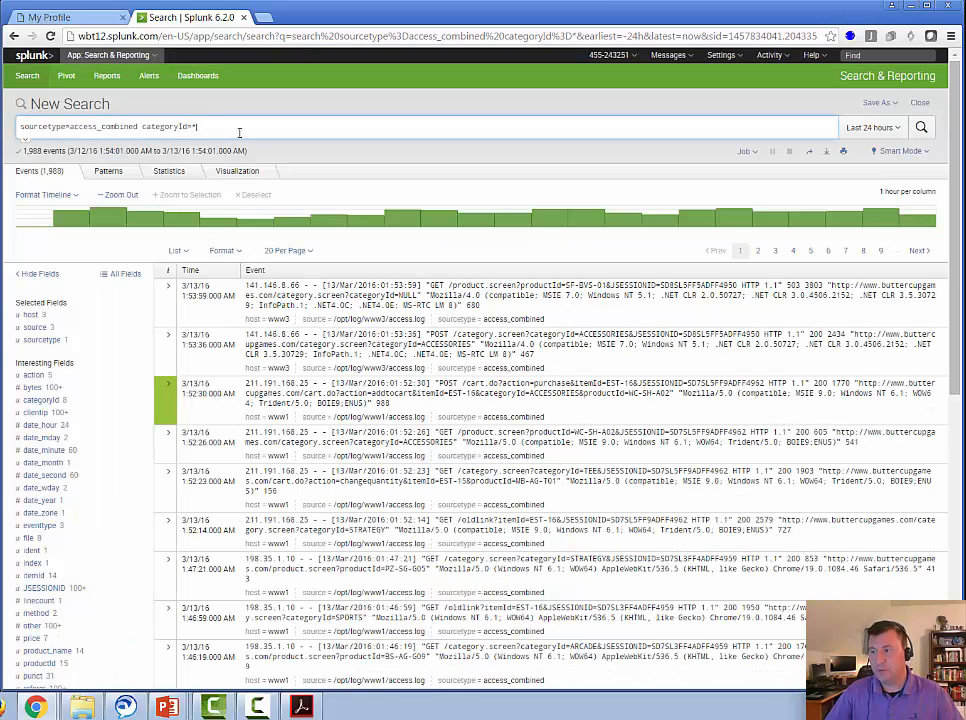
key(Return)
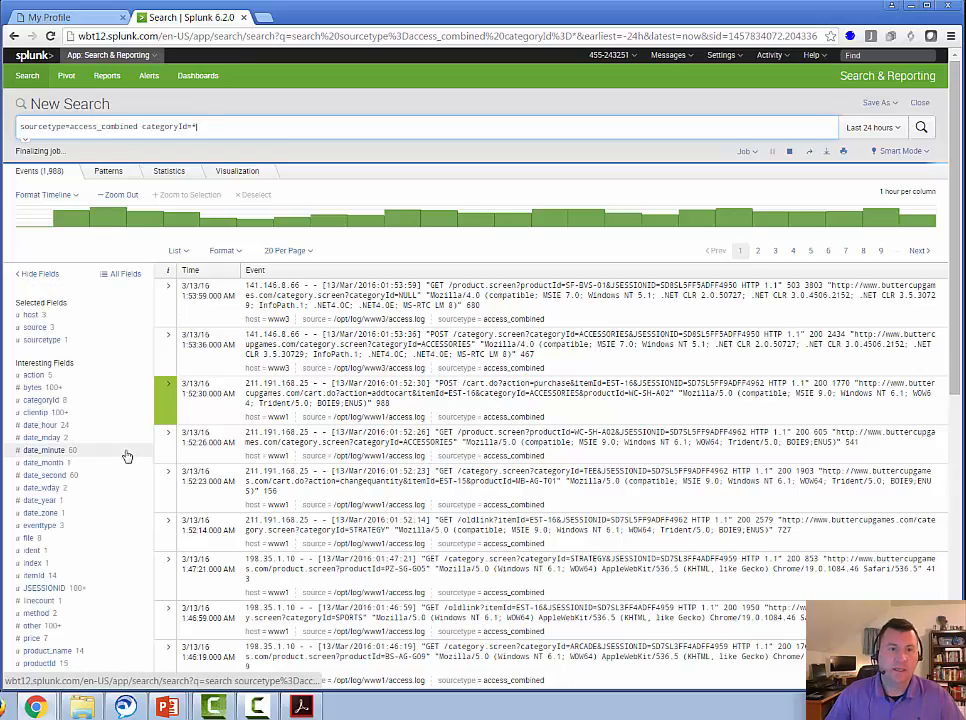
Step: Open the value summary of the tag field to examine its tag counts, and minimize the browser window
scroll(127, 456, down, 2)
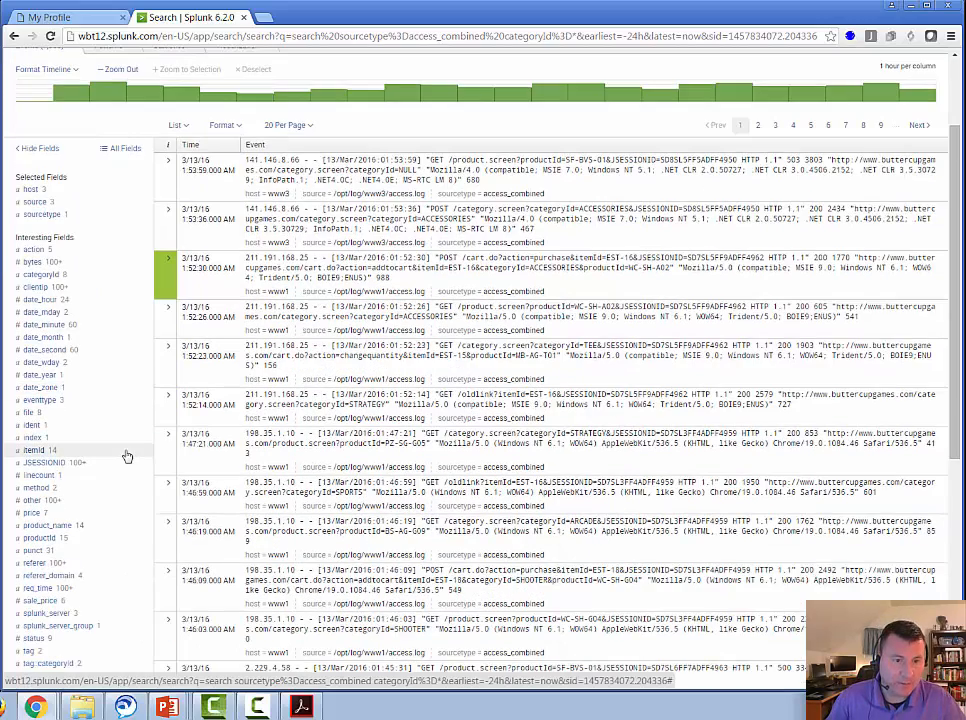
scroll(127, 456, down, 1)
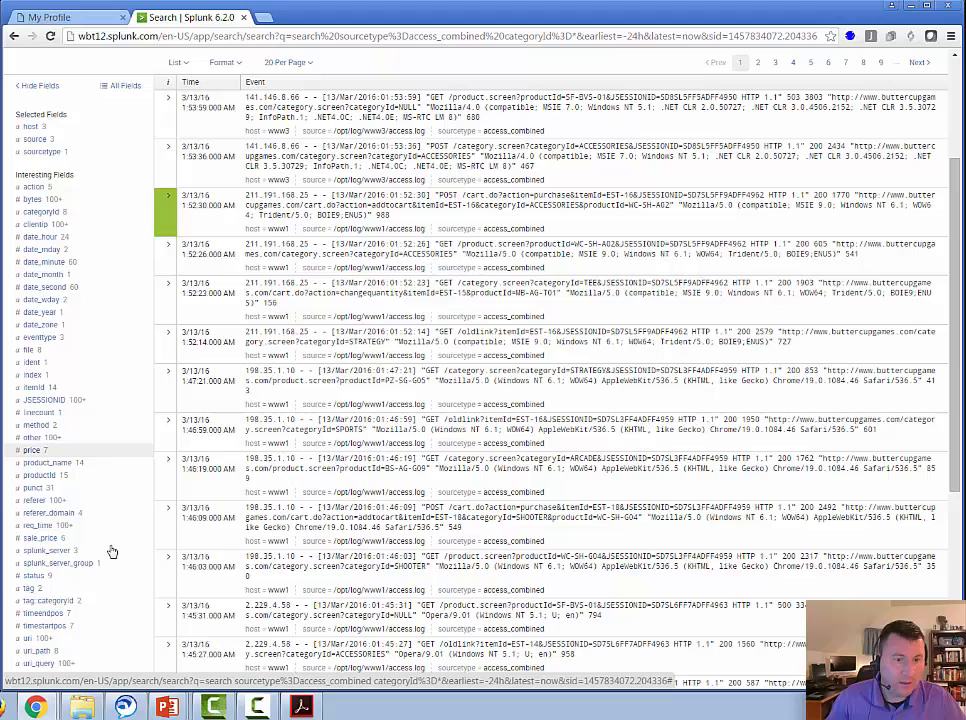
click(31, 591)
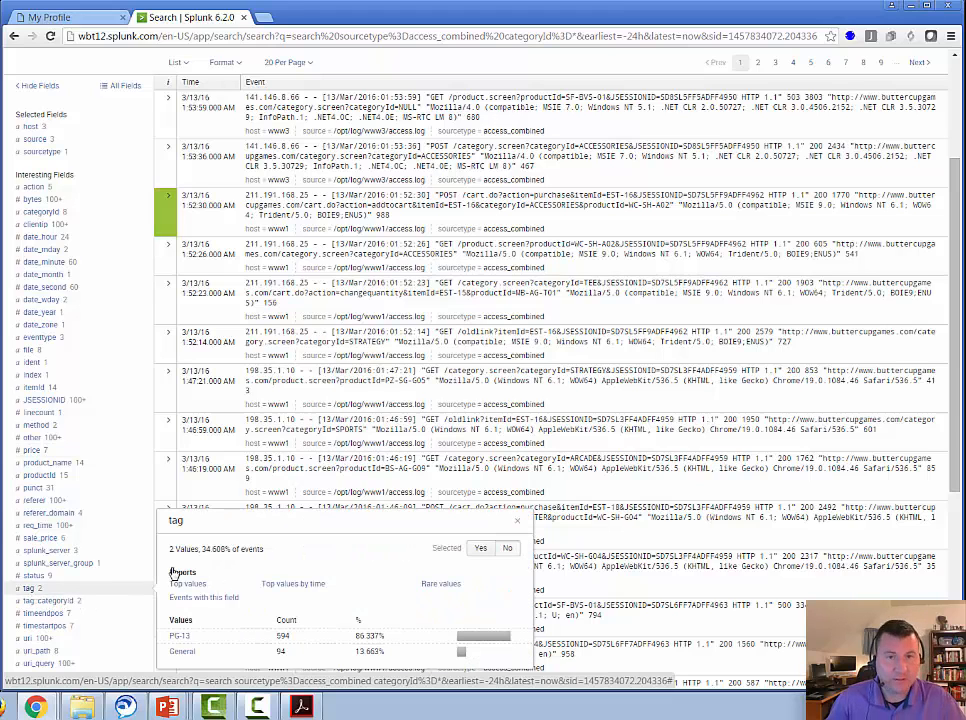
scroll(365, 545, down, 1)
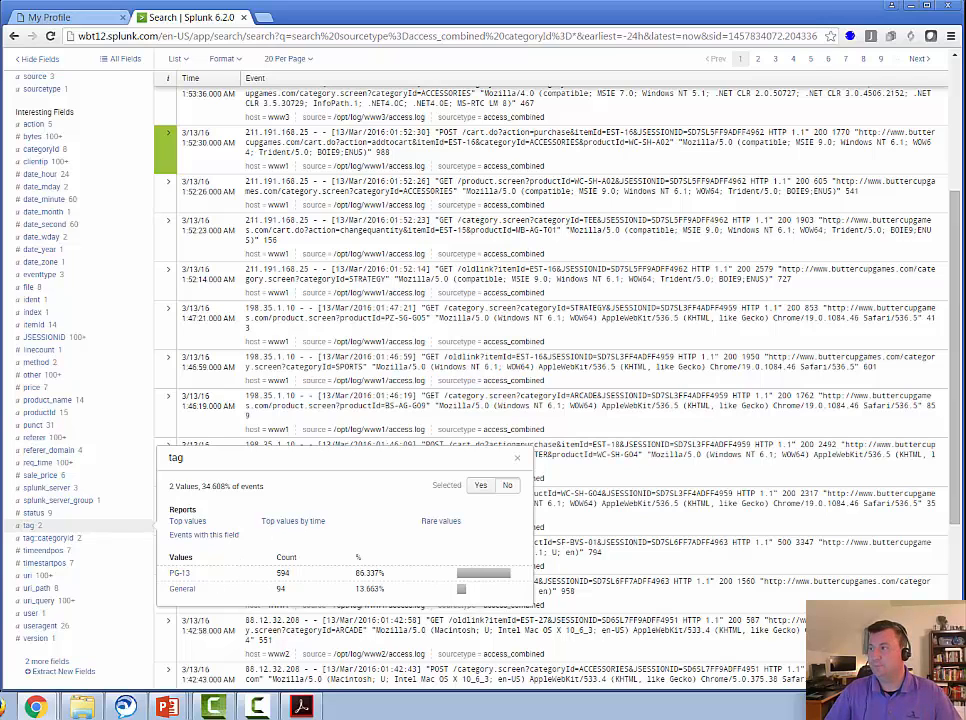
click(908, 6)
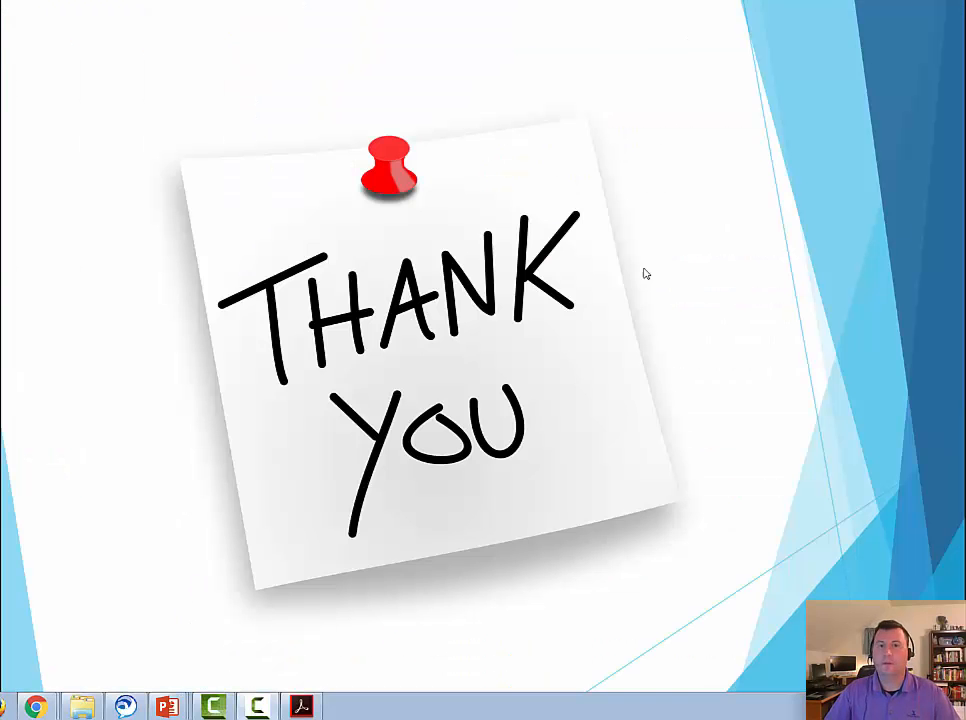